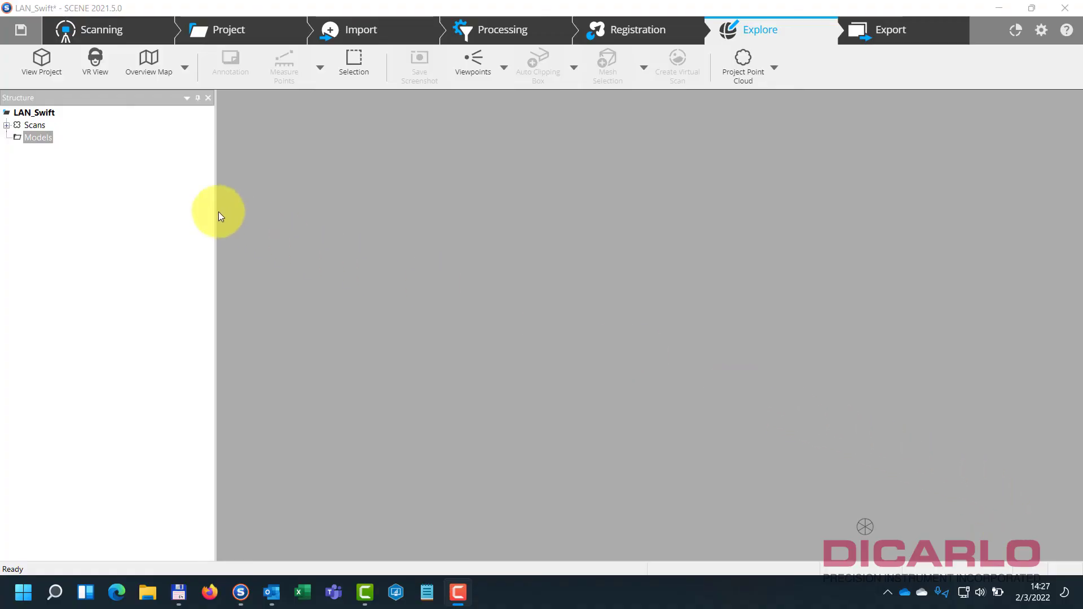
Step: Open the LAN_Swift project's point cloud in the 3D view and zoom in on the scanned building
{"action": "left_click", "coordinate": [52, 75]}
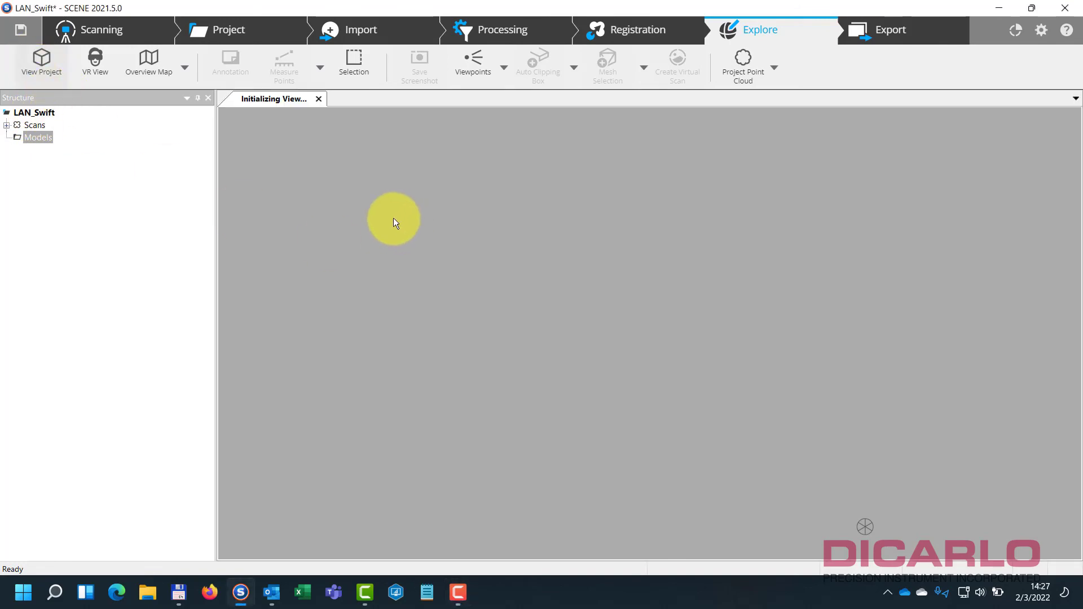
{"action": "scroll", "coordinate": [666, 359], "scroll_direction": "up", "scroll_amount": 10}
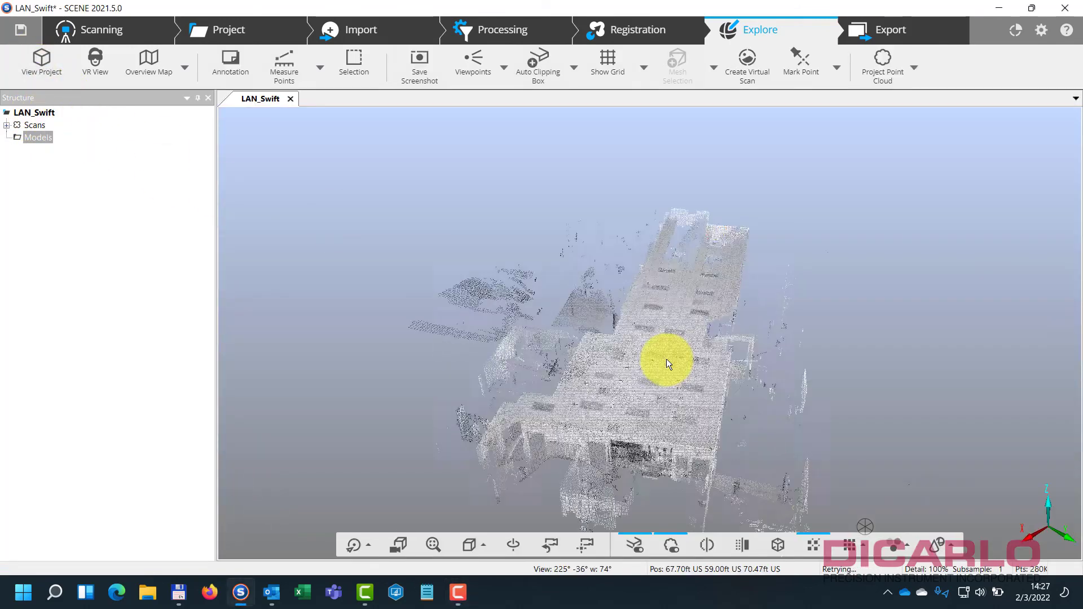
{"action": "scroll", "coordinate": [645, 356], "scroll_direction": "up", "scroll_amount": 5}
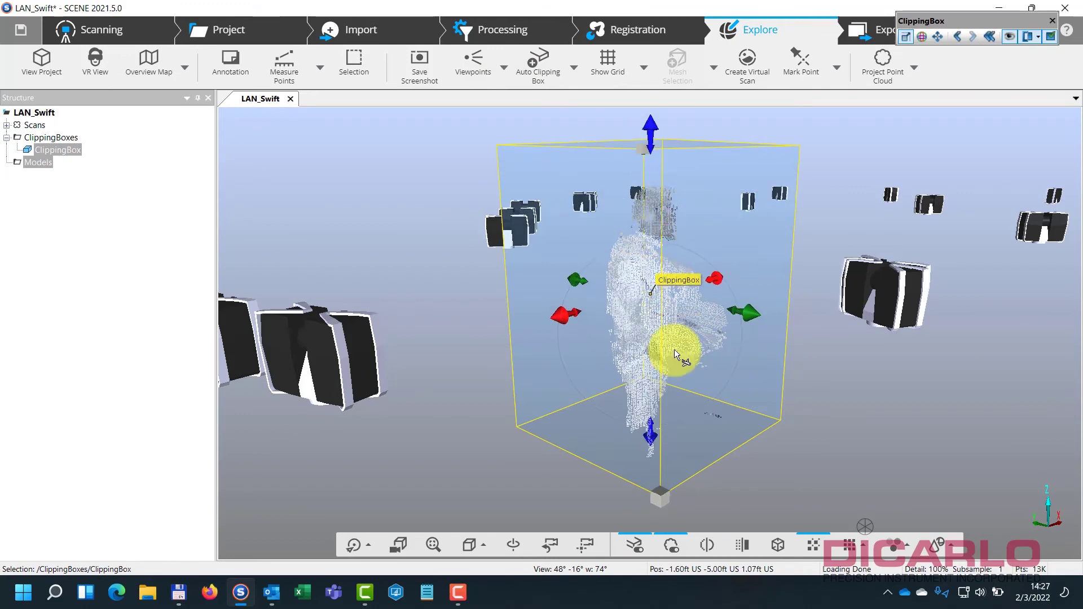
Step: Lower the bottom face of the clipping box by about 0.56 m to enclose the standing figure down to the feet
{"action": "left_click_drag", "start_coordinate": [672, 377], "coordinate": [647, 421]}
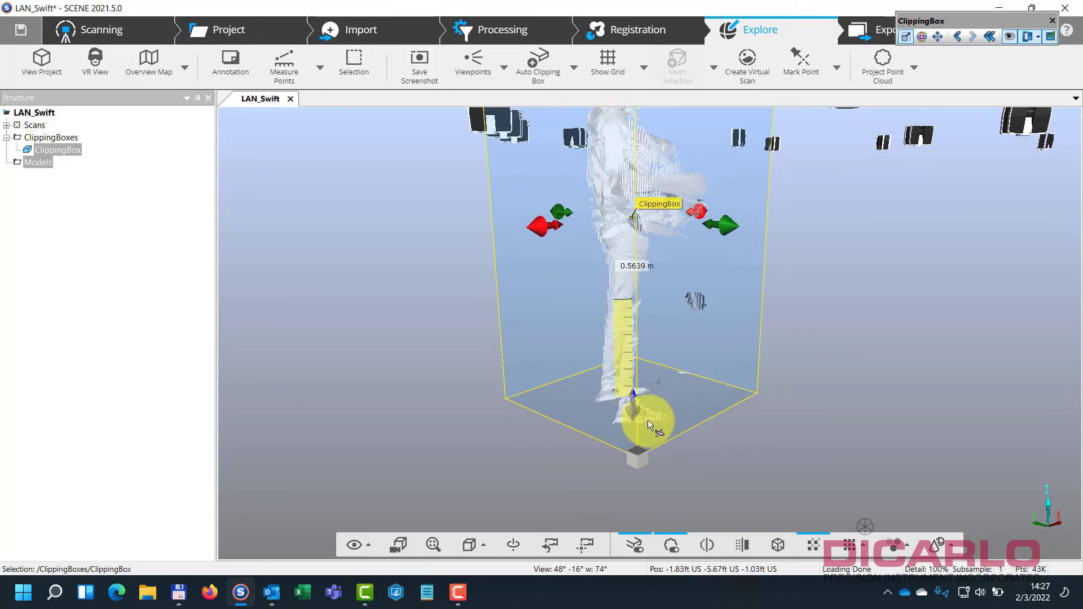
{"action": "left_click_drag", "start_coordinate": [851, 281], "coordinate": [852, 370]}
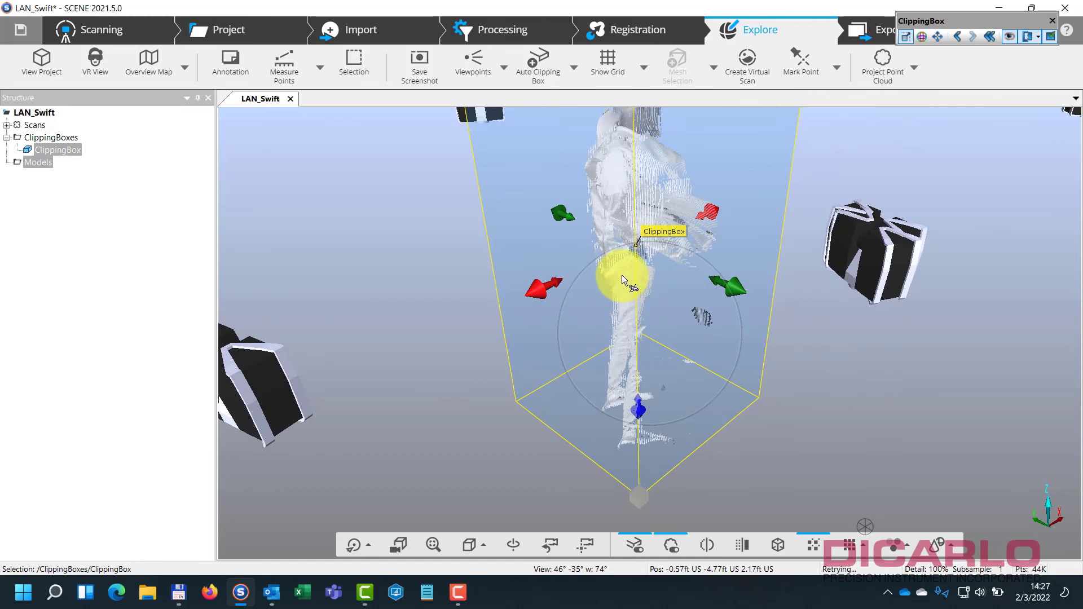
{"action": "right_click", "coordinate": [618, 265]}
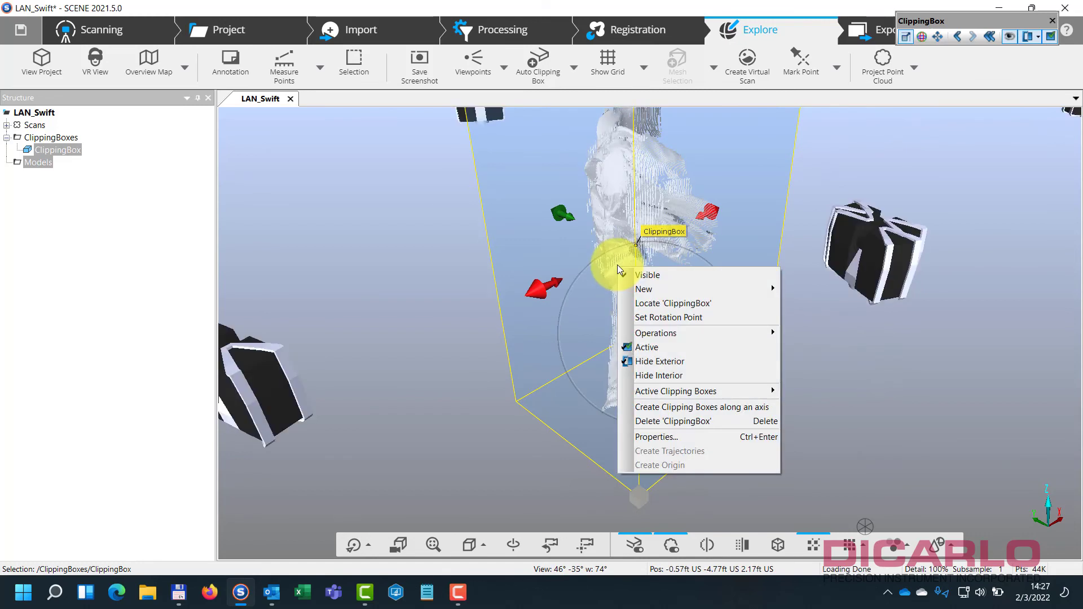
{"action": "mouse_move", "coordinate": [681, 395]}
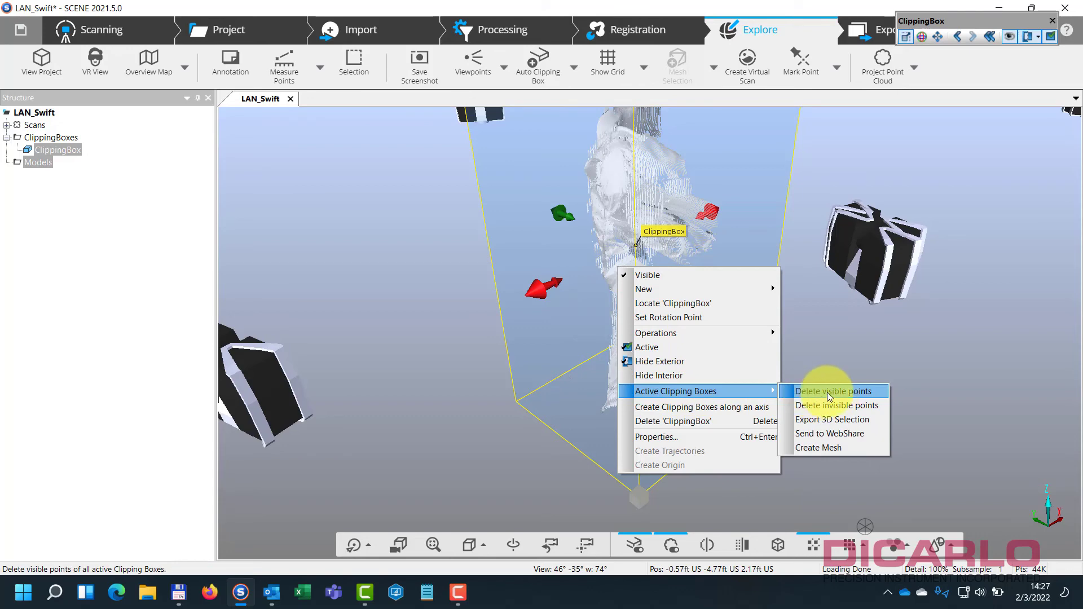
{"action": "left_click", "coordinate": [699, 214]}
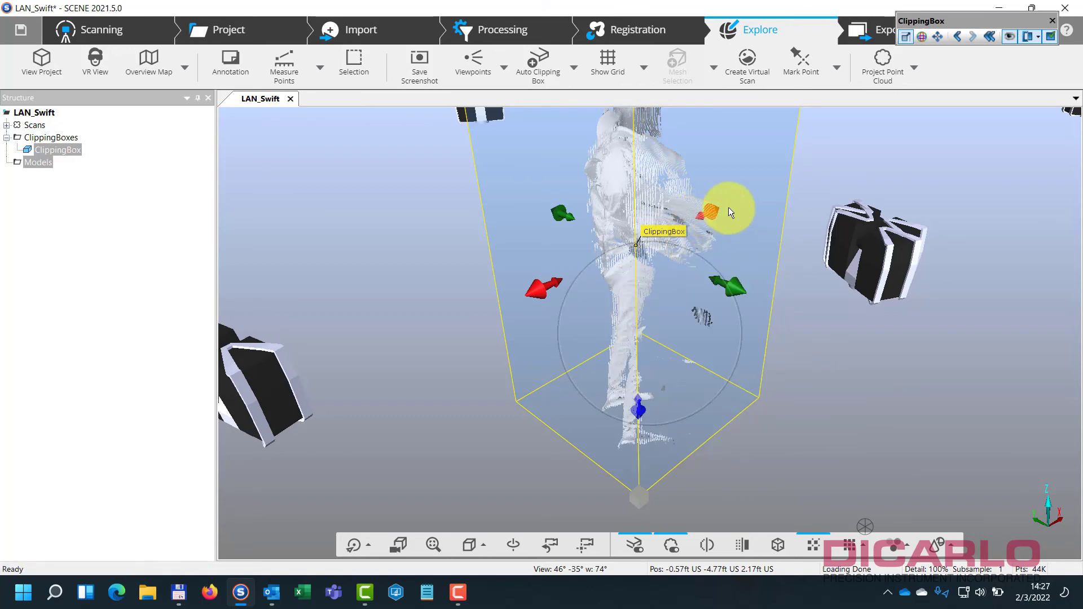
Step: Extend two sides of the clipping box to take in the wheeled display stand and the second standing figure
{"action": "left_click_drag", "start_coordinate": [729, 207], "coordinate": [821, 267]}
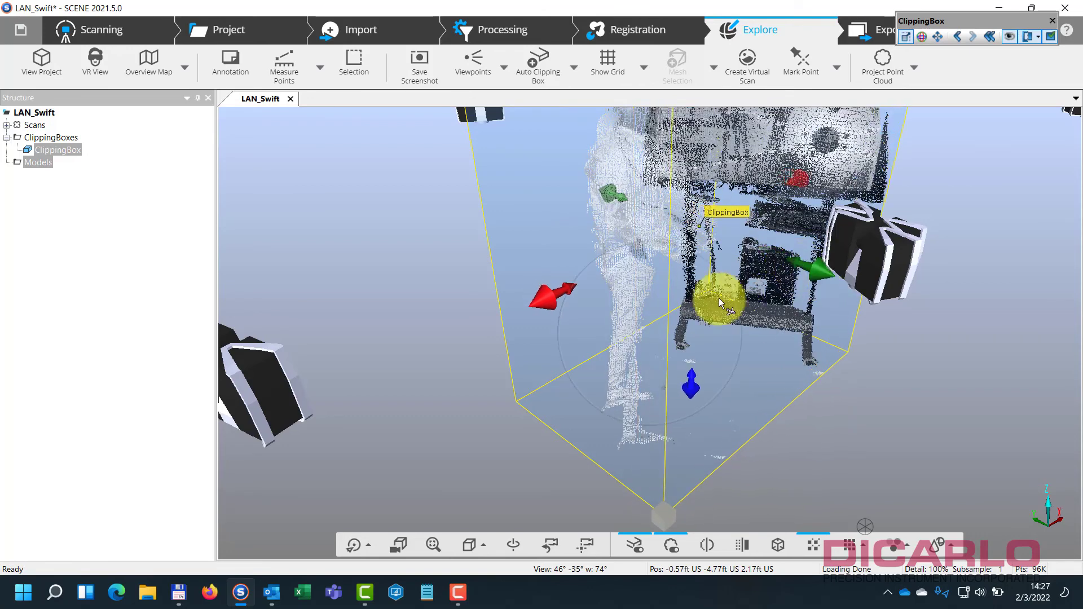
{"action": "left_click_drag", "start_coordinate": [621, 200], "coordinate": [522, 162]}
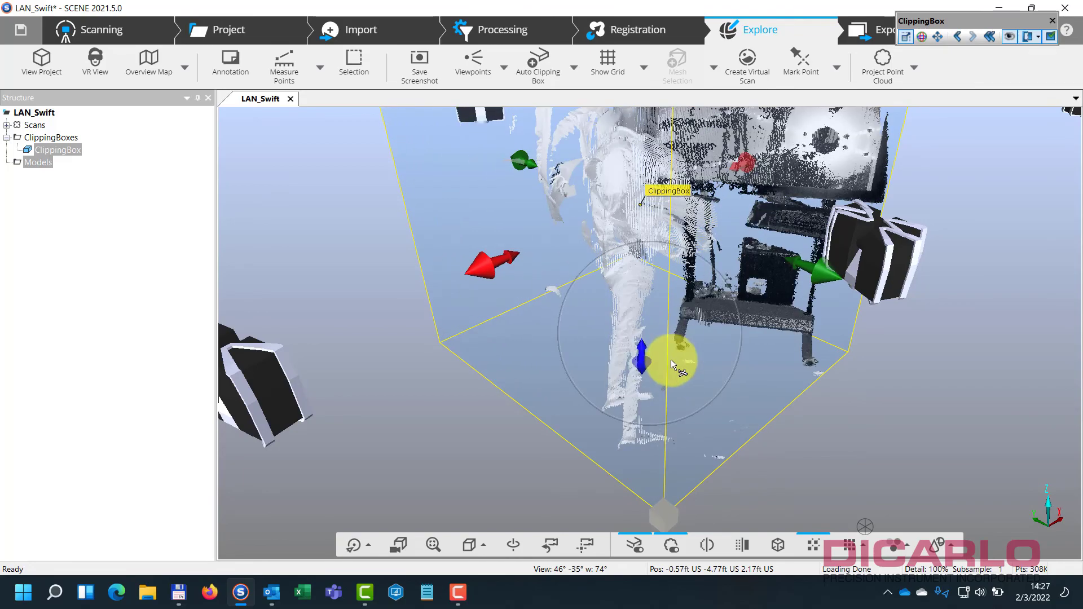
{"action": "left_click_drag", "start_coordinate": [783, 425], "coordinate": [607, 183]}
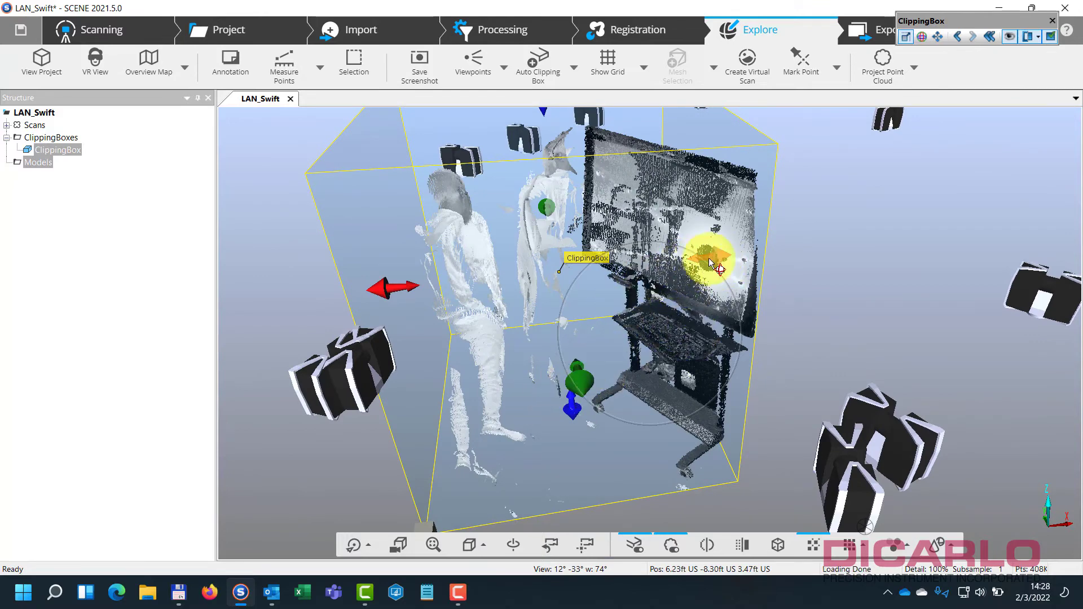
Step: Try pulling the display-side face of the clipping box inward by about 0.82 m, and extend it back past the display stand
{"action": "left_click_drag", "start_coordinate": [710, 263], "coordinate": [597, 274]}
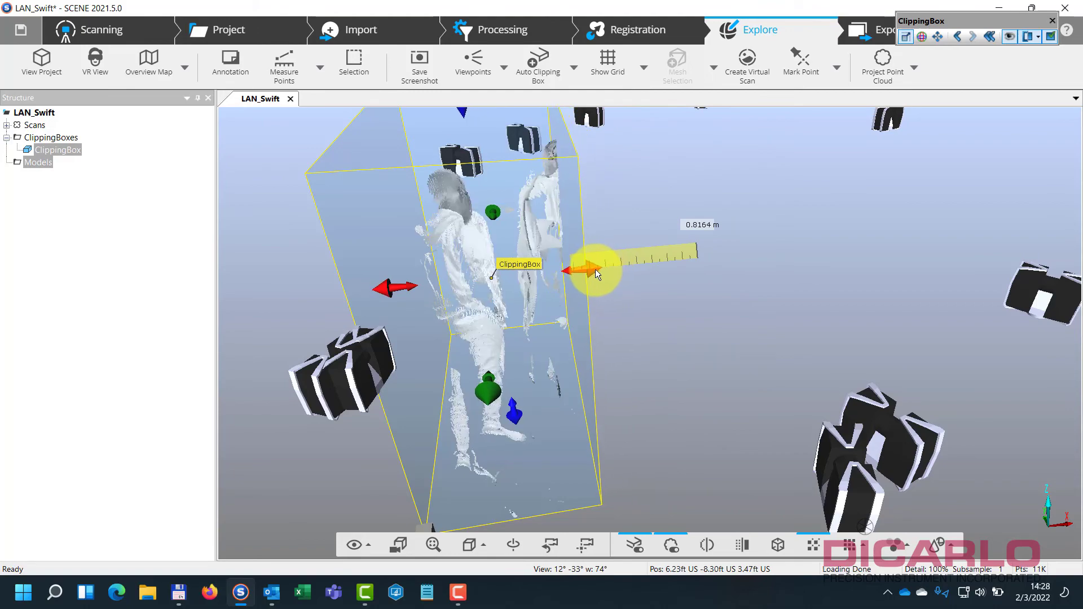
{"action": "left_click_drag", "start_coordinate": [702, 367], "coordinate": [744, 313]}
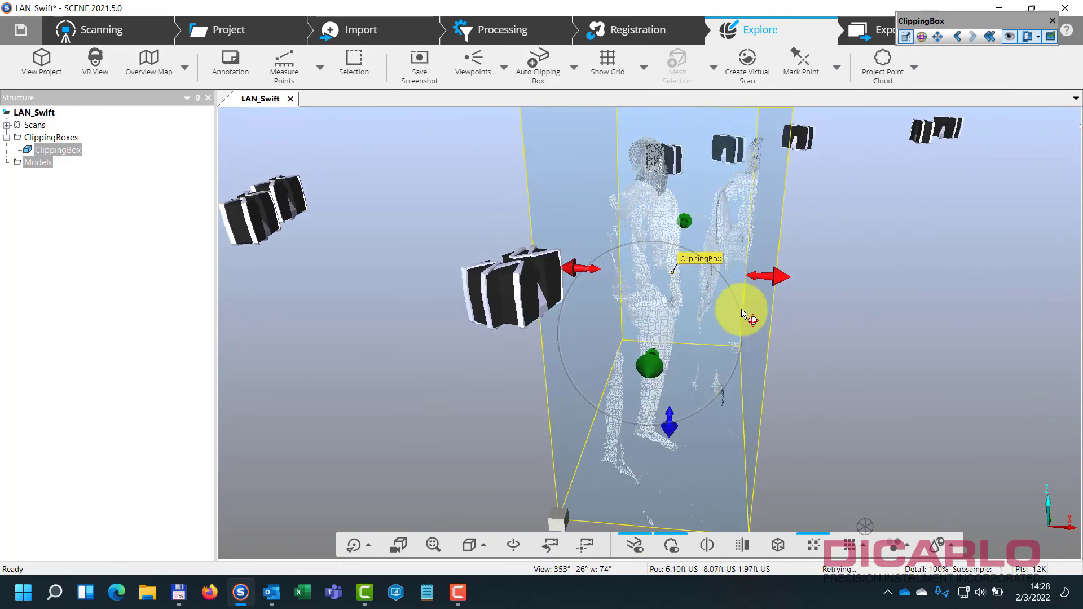
{"action": "left_click_drag", "start_coordinate": [769, 276], "coordinate": [956, 282]}
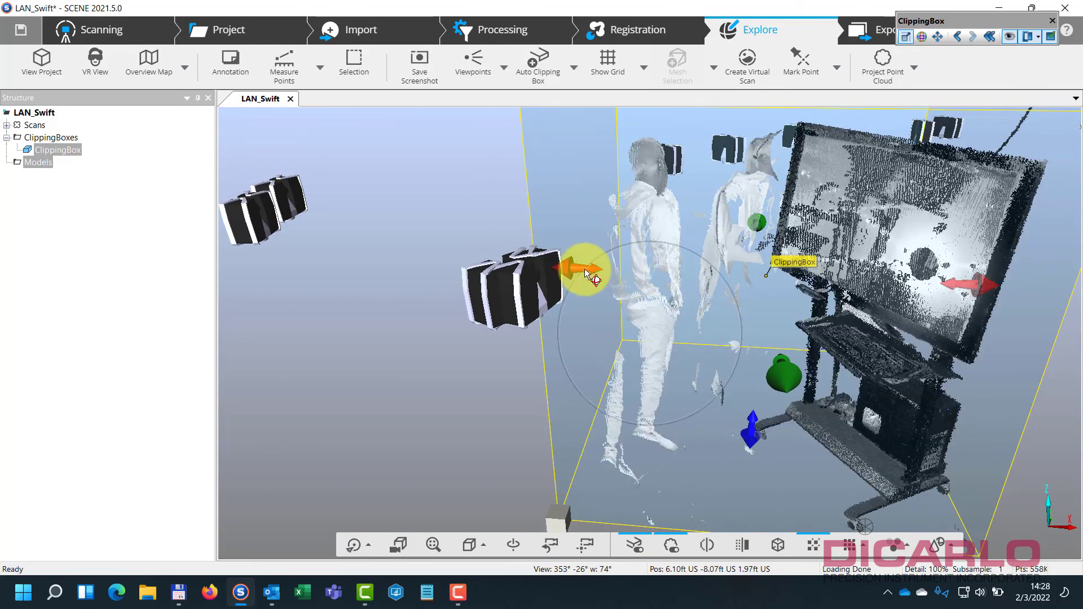
Step: Enlarge the clipping box to enclose the tripod, equipment cases, display stand and all the standing figures
{"action": "left_click_drag", "start_coordinate": [588, 275], "coordinate": [855, 290]}
{"action": "left_click_drag", "start_coordinate": [628, 423], "coordinate": [625, 425]}
{"action": "left_click_drag", "start_coordinate": [652, 343], "coordinate": [547, 319]}
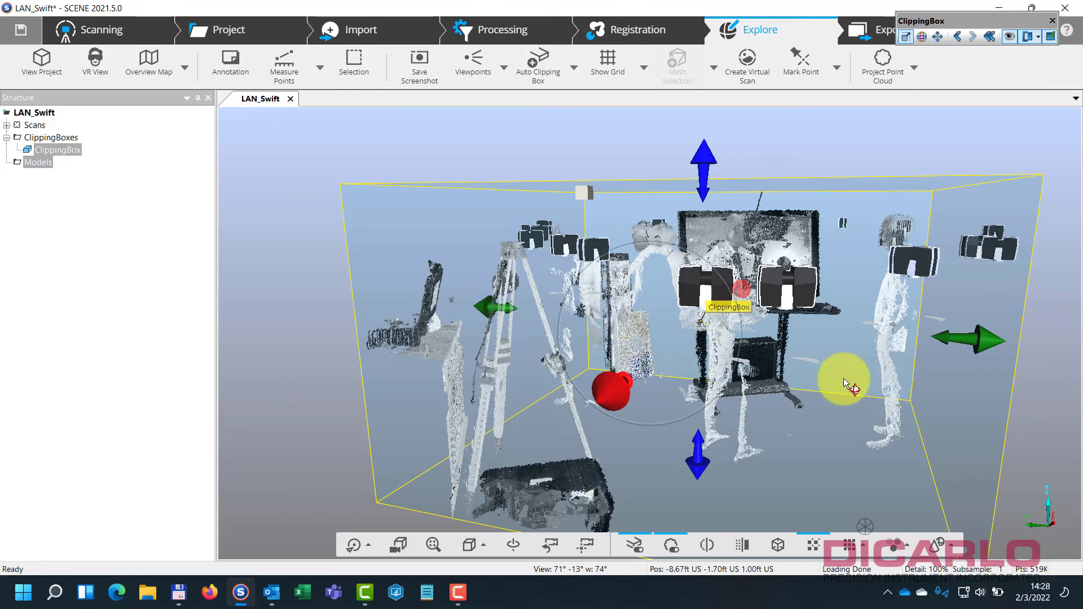
{"action": "left_click_drag", "start_coordinate": [844, 378], "coordinate": [699, 210]}
{"action": "left_click_drag", "start_coordinate": [864, 214], "coordinate": [426, 389]}
{"action": "left_click_drag", "start_coordinate": [773, 452], "coordinate": [705, 274]}
{"action": "left_click", "coordinate": [698, 326]}
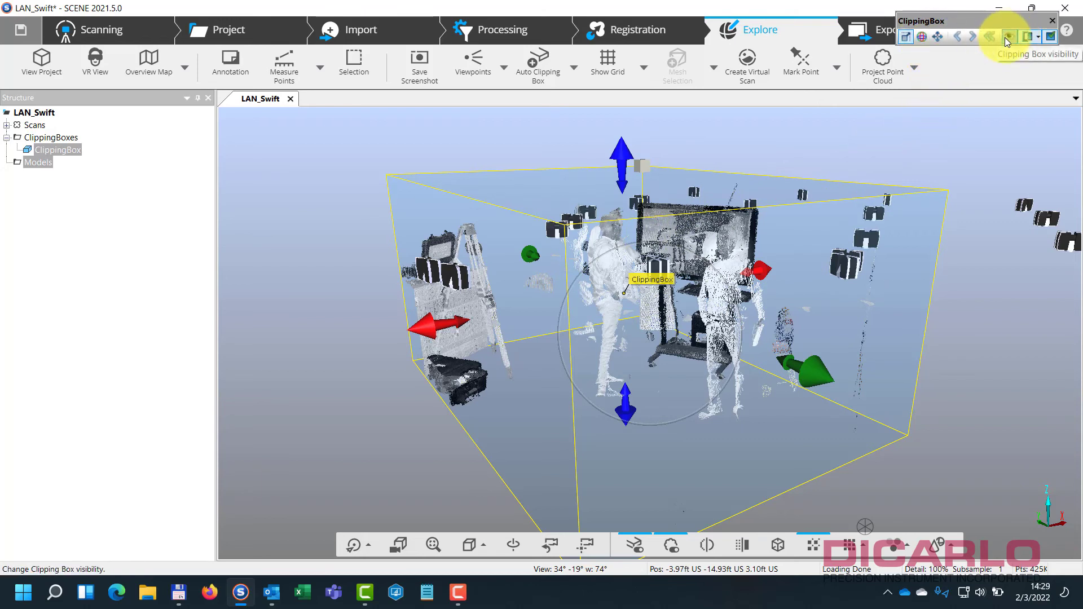
Step: Move the clipping box toolbar into the 3D view, hide the clipping box's outline and deselect the box
{"action": "left_click_drag", "start_coordinate": [1001, 22], "coordinate": [909, 153]}
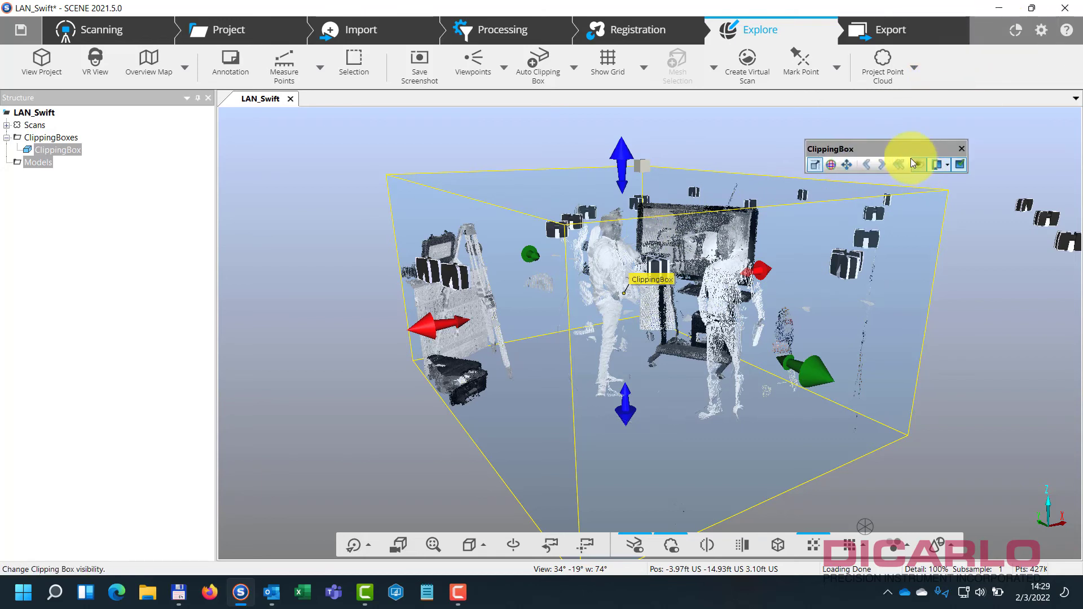
{"action": "left_click", "coordinate": [917, 165]}
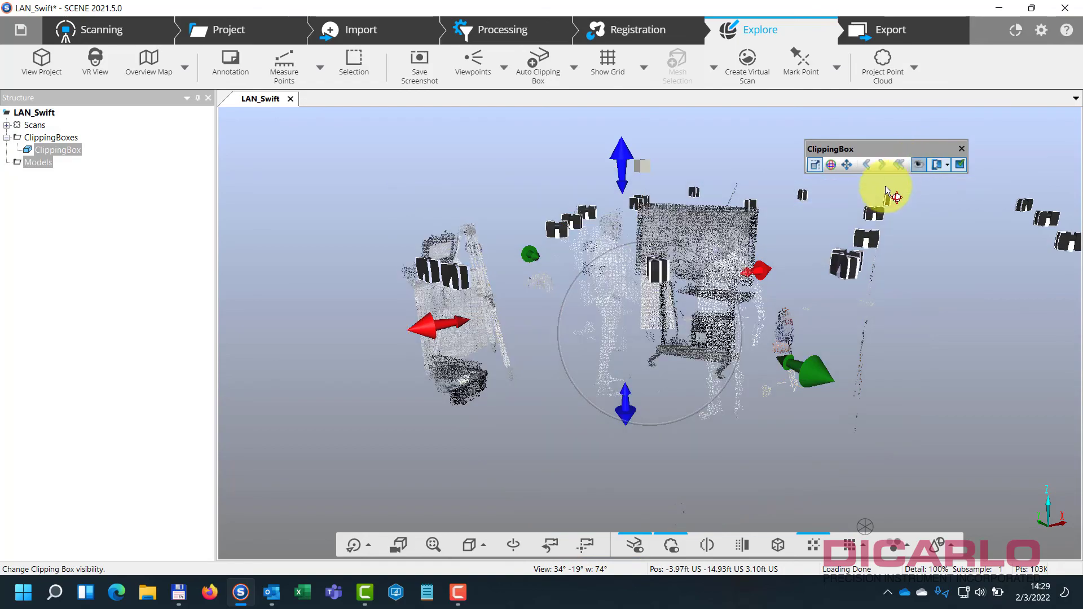
{"action": "left_click_drag", "start_coordinate": [919, 255], "coordinate": [878, 315]}
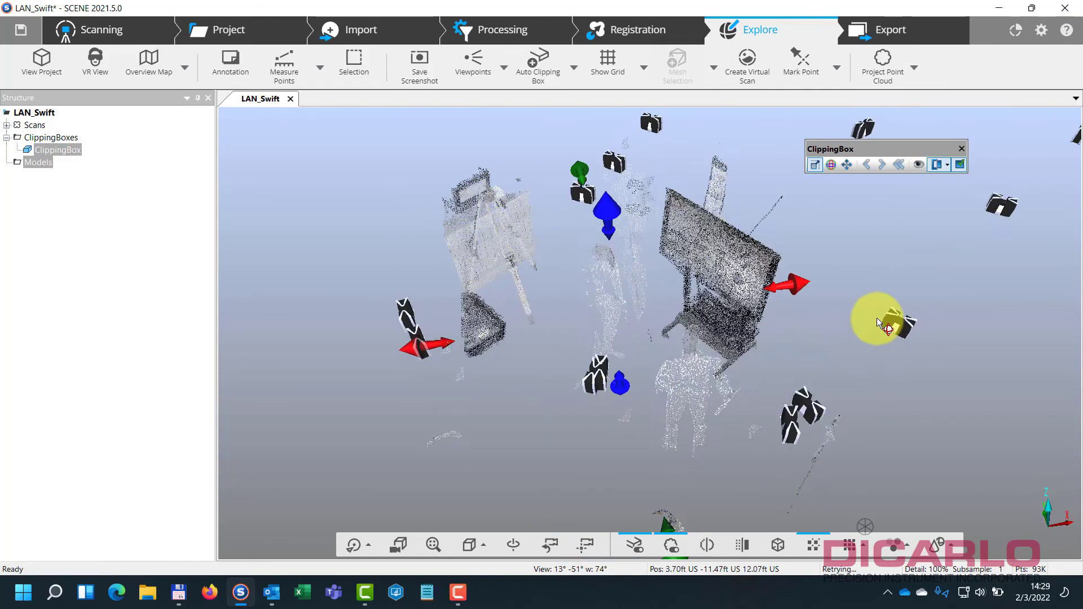
{"action": "left_click", "coordinate": [795, 251]}
Step: Outline the standing figures from above with a polygon selection, avoiding the display stand and cases, and delete the selected points
{"action": "left_click_drag", "start_coordinate": [831, 254], "coordinate": [628, 310]}
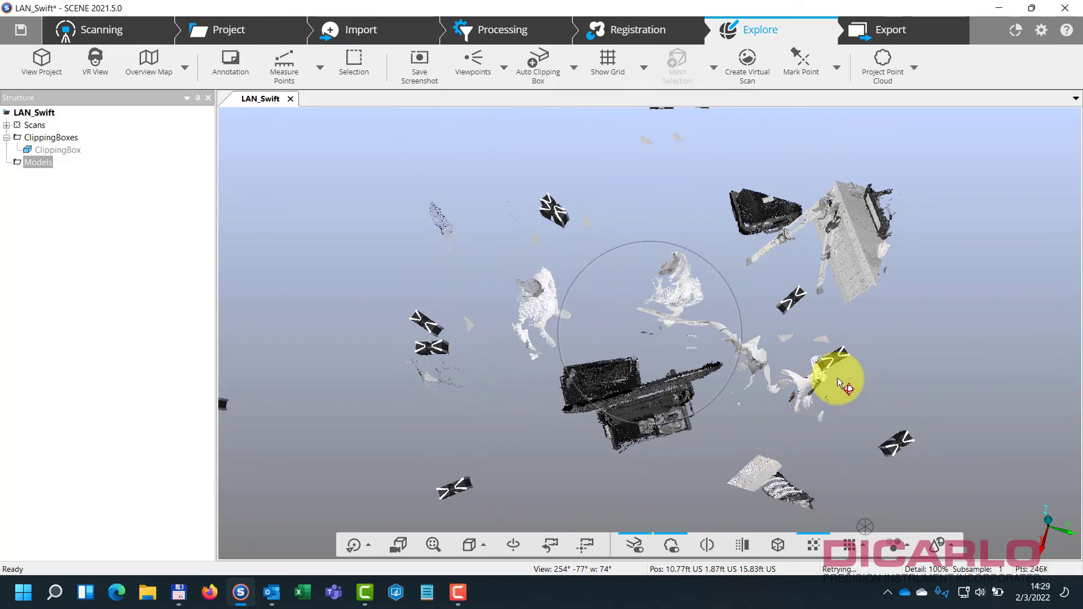
{"action": "left_click_drag", "start_coordinate": [840, 381], "coordinate": [760, 389]}
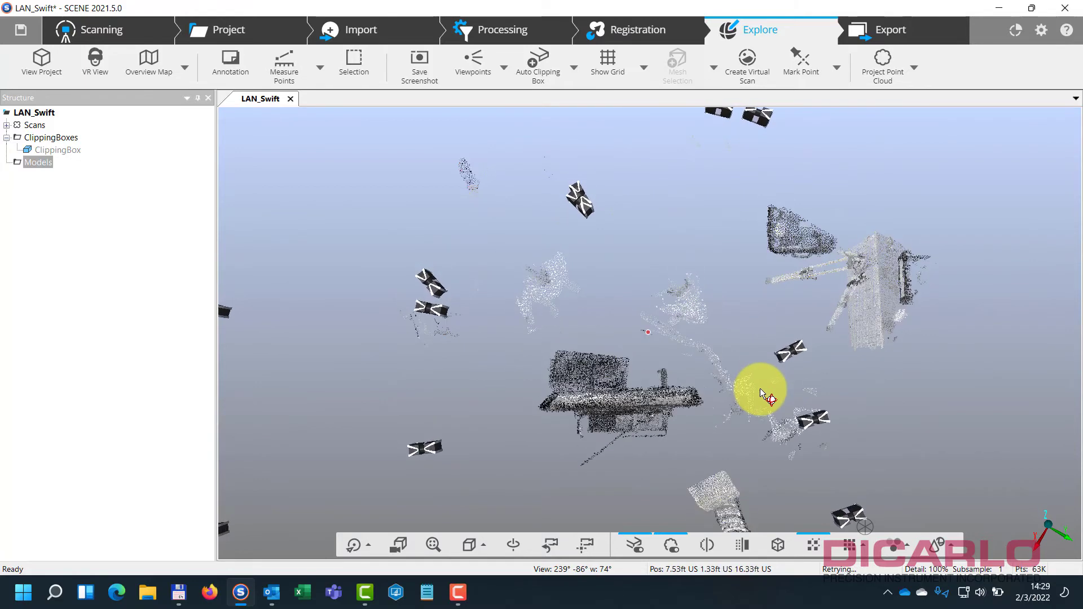
{"action": "left_click", "coordinate": [356, 65]}
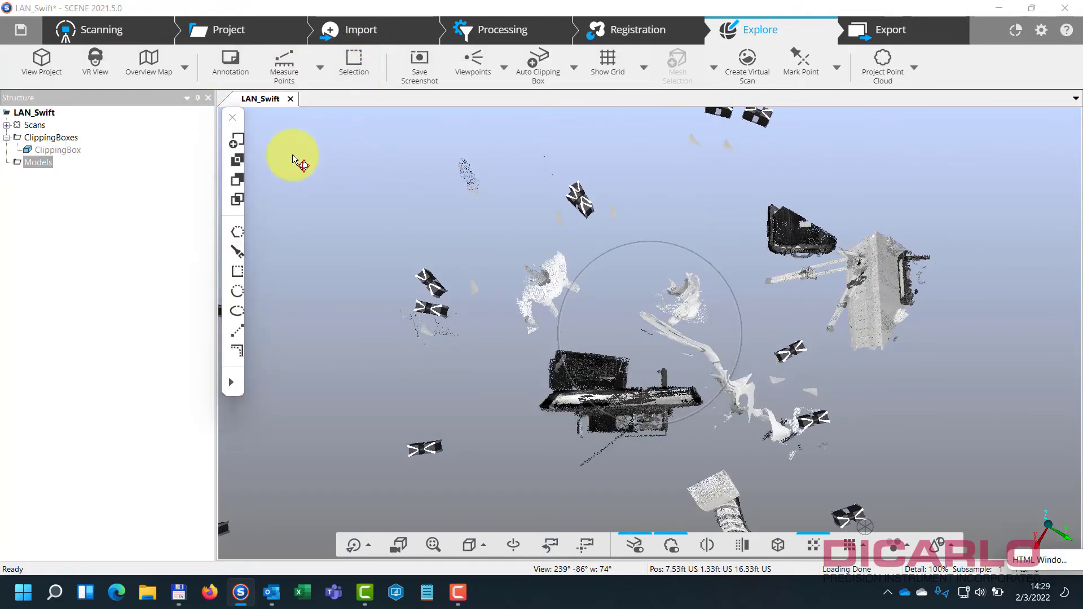
{"action": "left_click", "coordinate": [237, 234]}
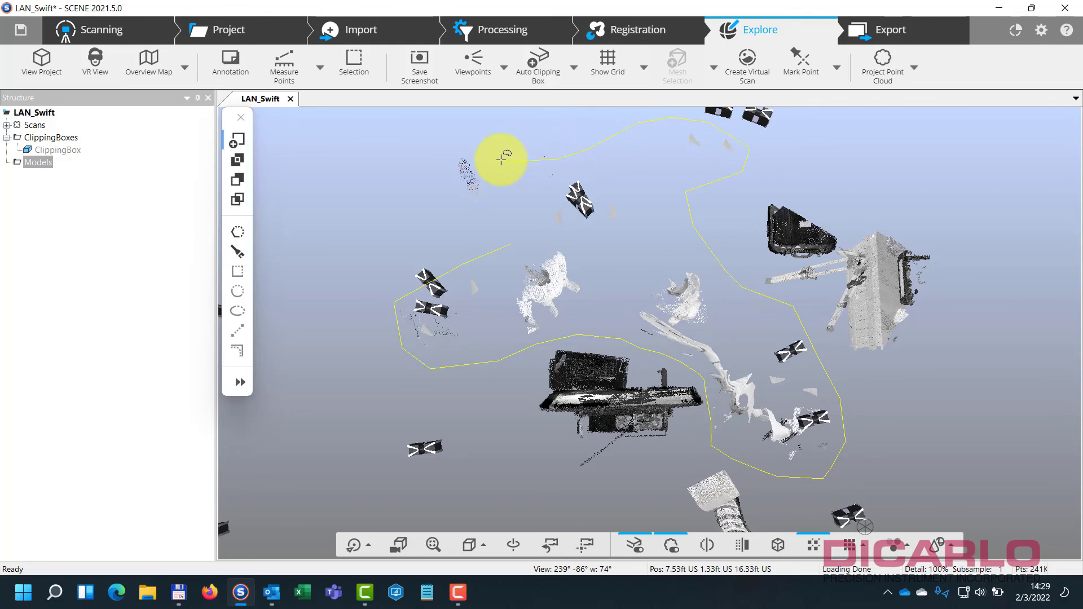
{"action": "double_click", "coordinate": [511, 234]}
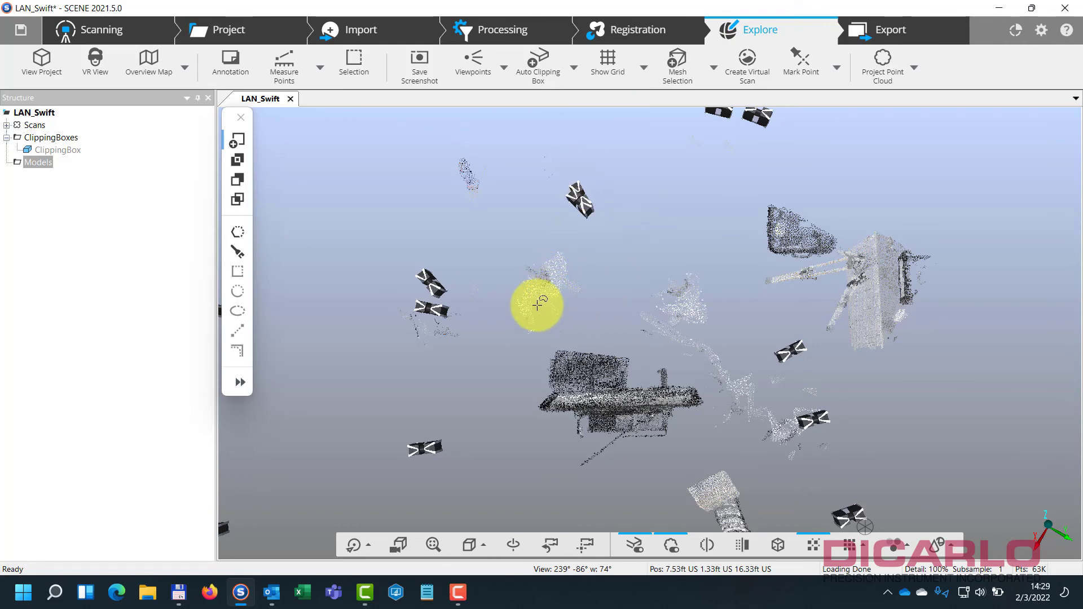
{"action": "left_click_drag", "start_coordinate": [737, 370], "coordinate": [608, 342]}
{"action": "left_click_drag", "start_coordinate": [788, 397], "coordinate": [578, 336]}
{"action": "right_click", "coordinate": [577, 336]}
{"action": "mouse_move", "coordinate": [609, 349]}
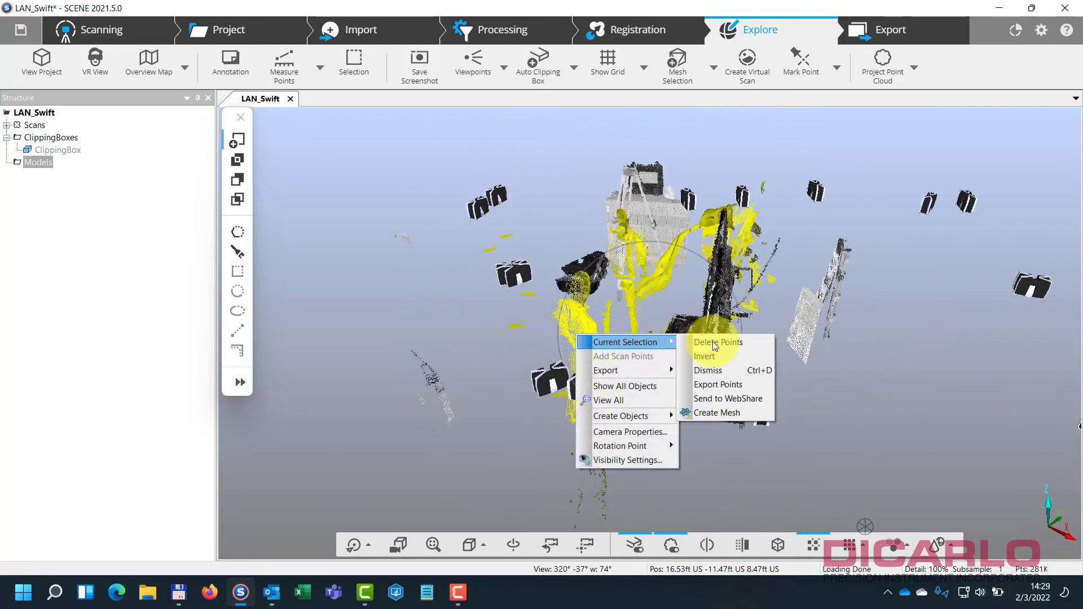
{"action": "left_click", "coordinate": [724, 344]}
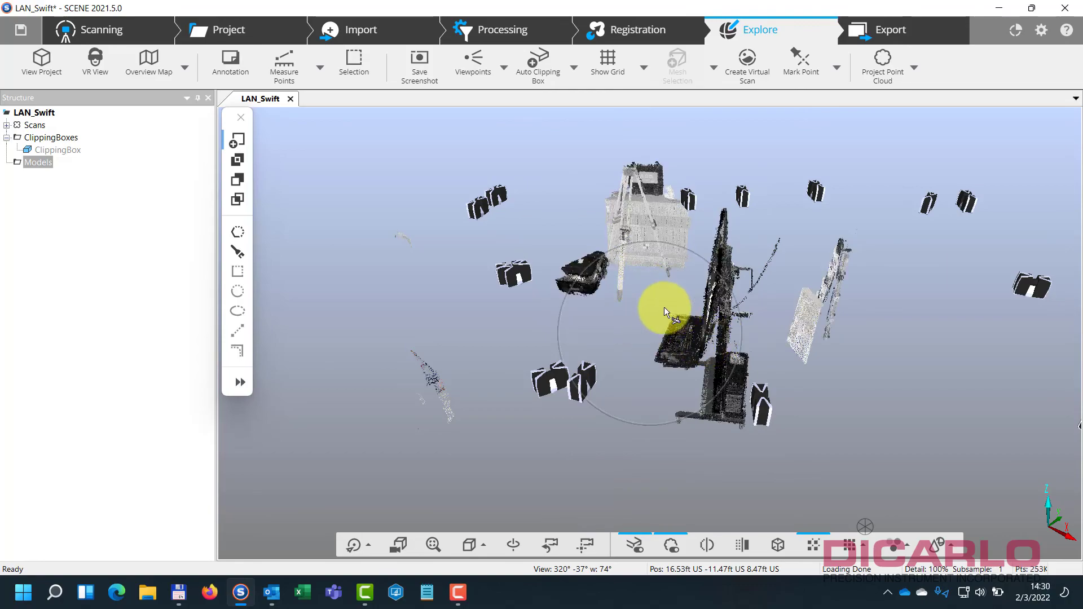
Step: Select the clipping box in the project structure and make its outline visible again
{"action": "left_click_drag", "start_coordinate": [665, 307], "coordinate": [722, 281]}
{"action": "left_click", "coordinate": [58, 150]}
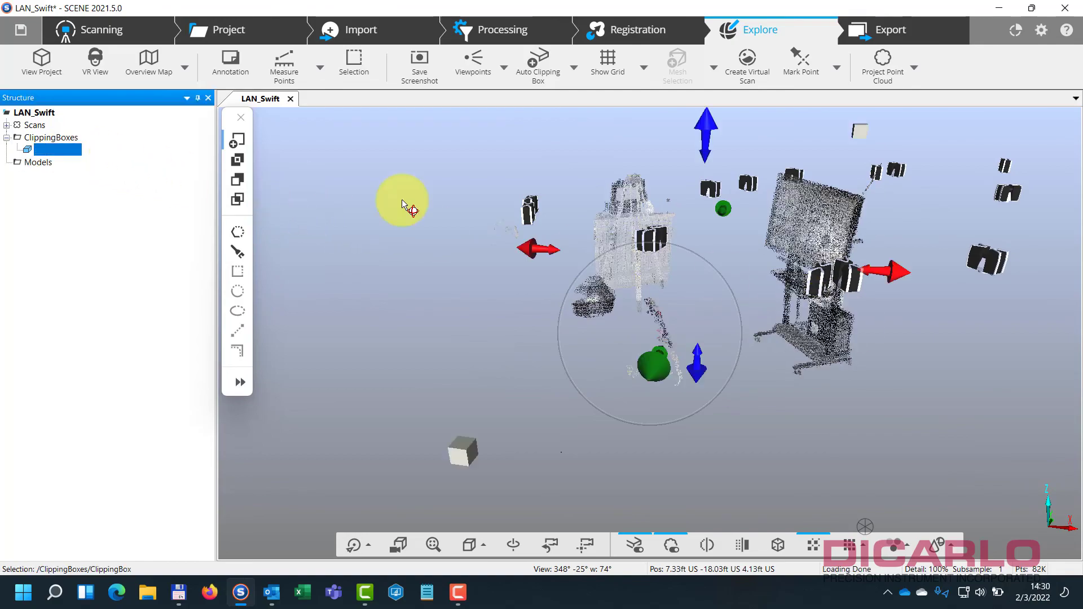
{"action": "left_click", "coordinate": [919, 166]}
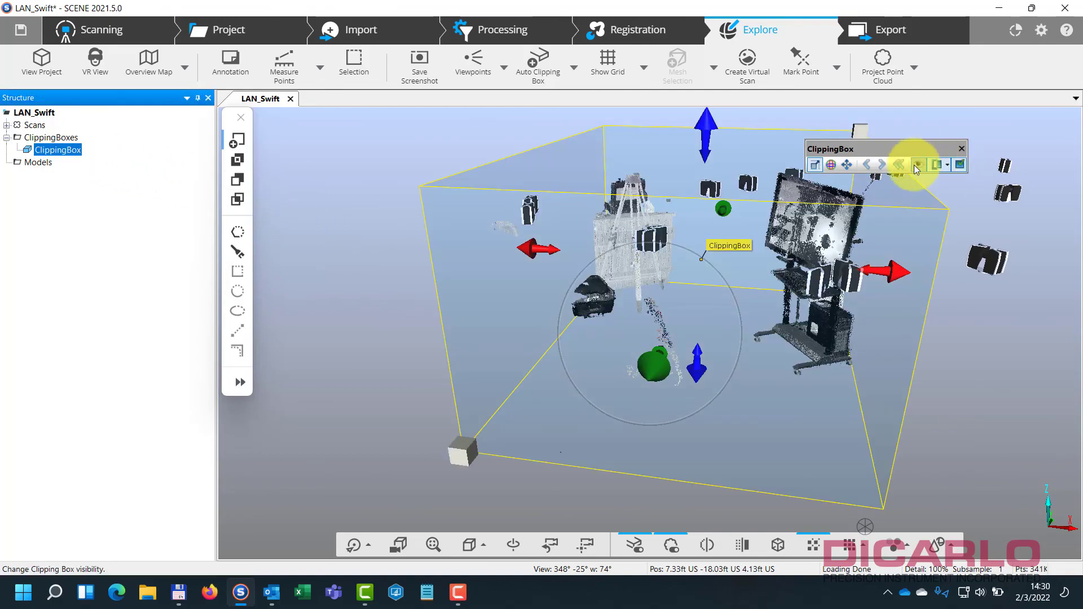
Step: Deactivate the clipping box to inspect the display and tripod within the full room scan, and reactivate the clipping
{"action": "left_click", "coordinate": [961, 163]}
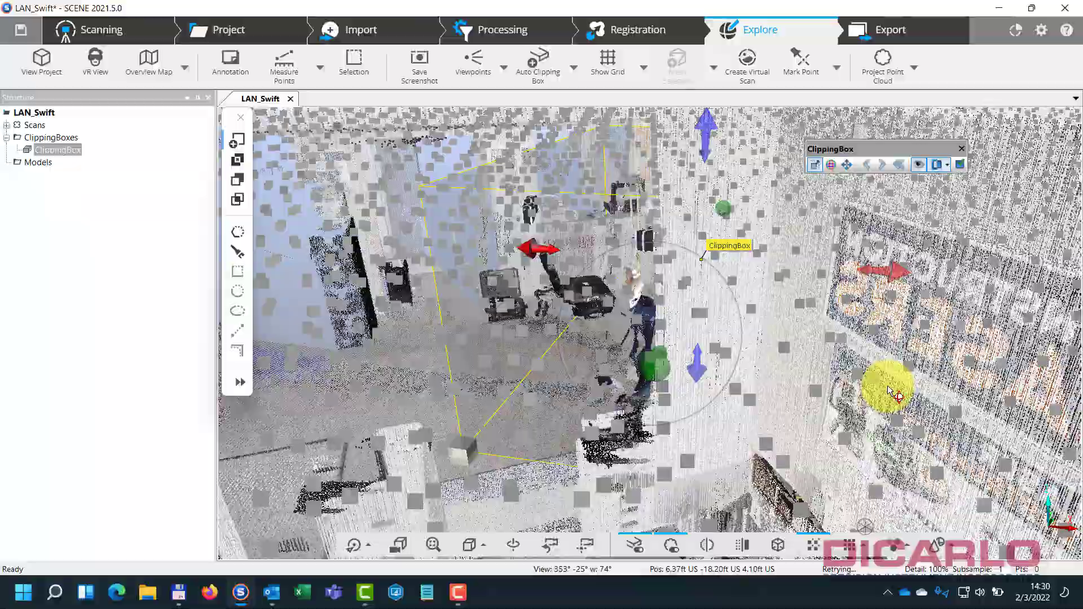
{"action": "left_click_drag", "start_coordinate": [888, 382], "coordinate": [853, 185]}
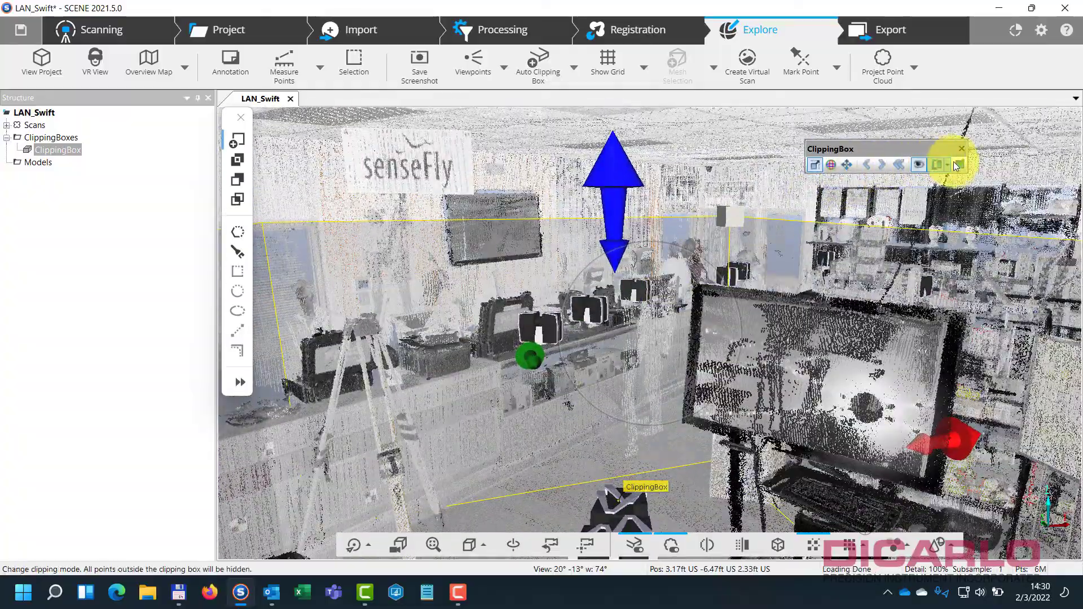
{"action": "left_click", "coordinate": [956, 166]}
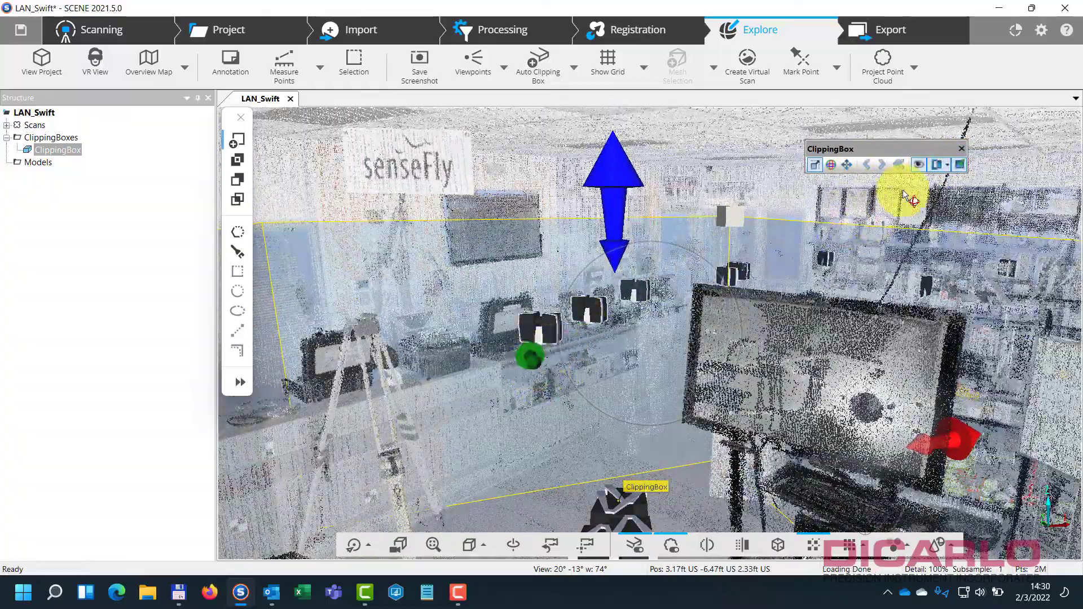
Step: Enlarge the clipping box to include the counter behind the tripod and the shelving around the display stand
{"action": "left_click_drag", "start_coordinate": [533, 363], "coordinate": [506, 274]}
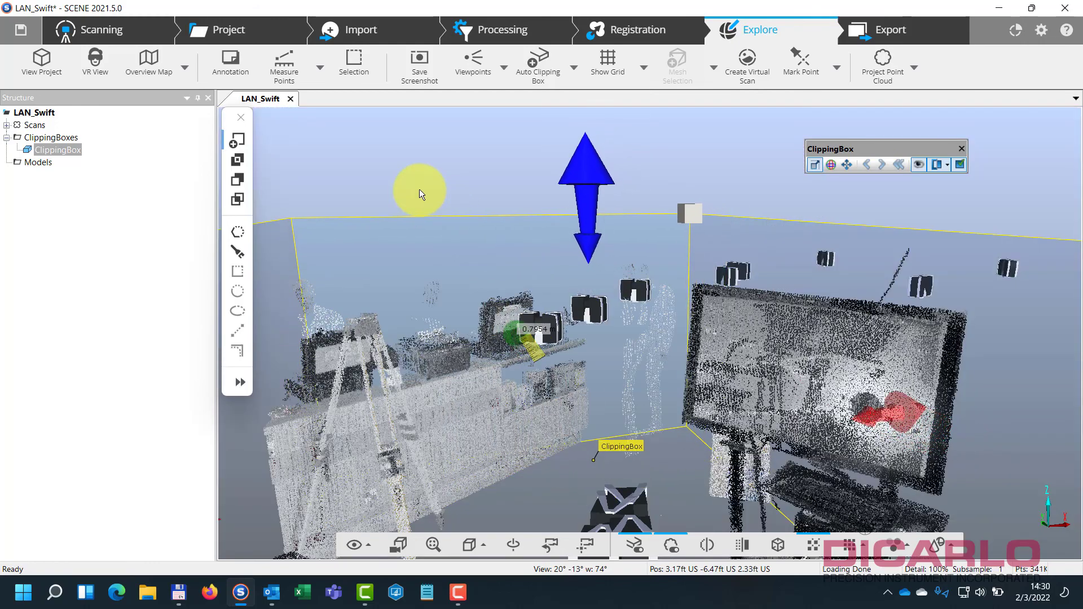
{"action": "left_click_drag", "start_coordinate": [418, 194], "coordinate": [568, 342]}
{"action": "left_click_drag", "start_coordinate": [879, 272], "coordinate": [790, 238]}
{"action": "left_click_drag", "start_coordinate": [614, 310], "coordinate": [842, 374]}
Step: Hide the outline of the enlarged clipping box while keeping its clipping active
{"action": "left_click", "coordinate": [918, 164]}
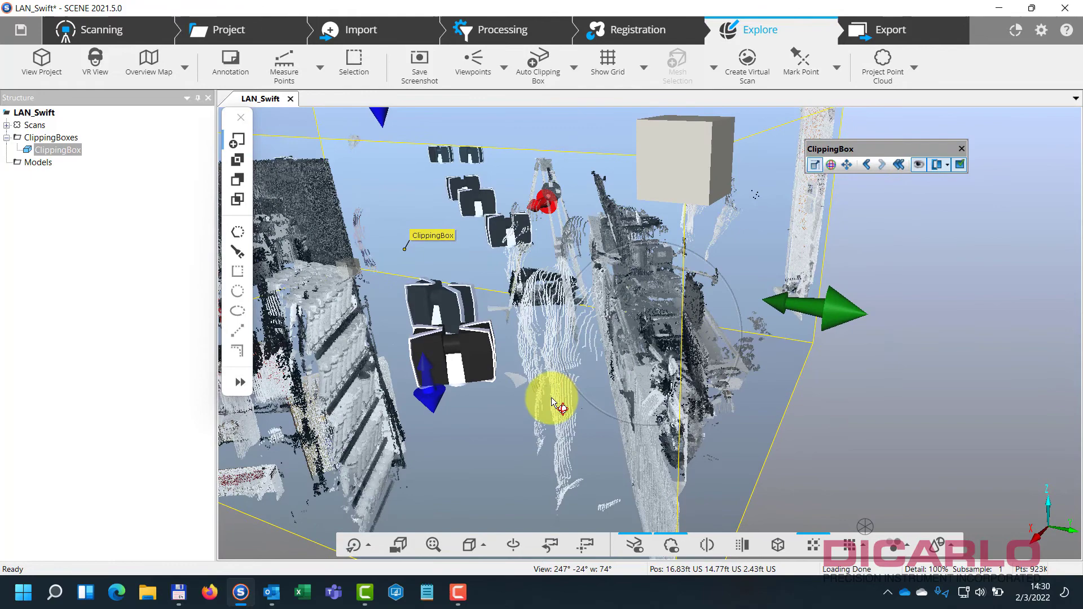
{"action": "left_click_drag", "start_coordinate": [433, 403], "coordinate": [431, 400]}
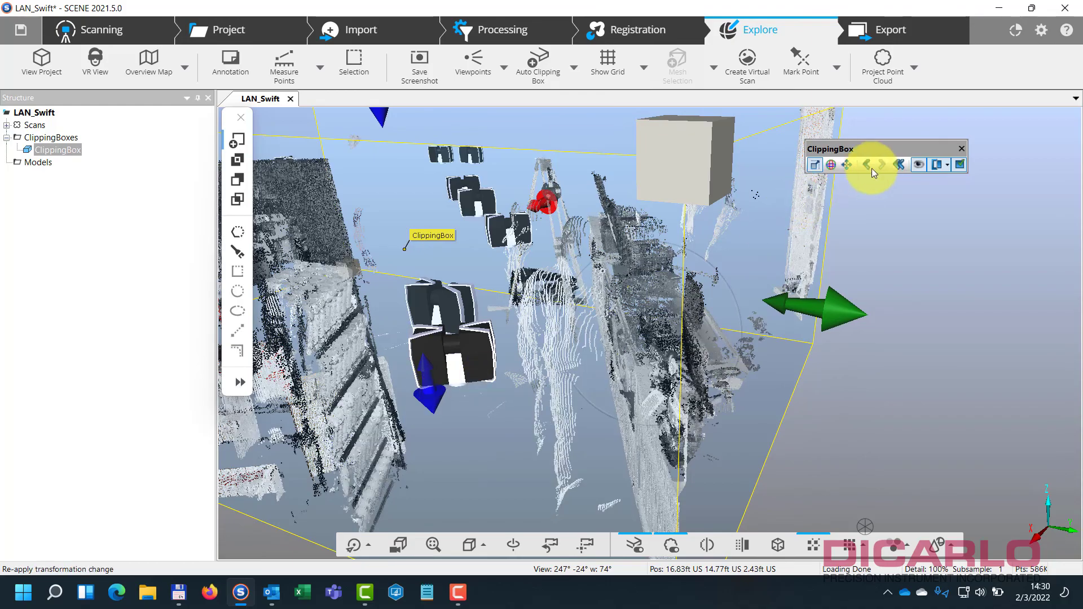
{"action": "left_click", "coordinate": [919, 164]}
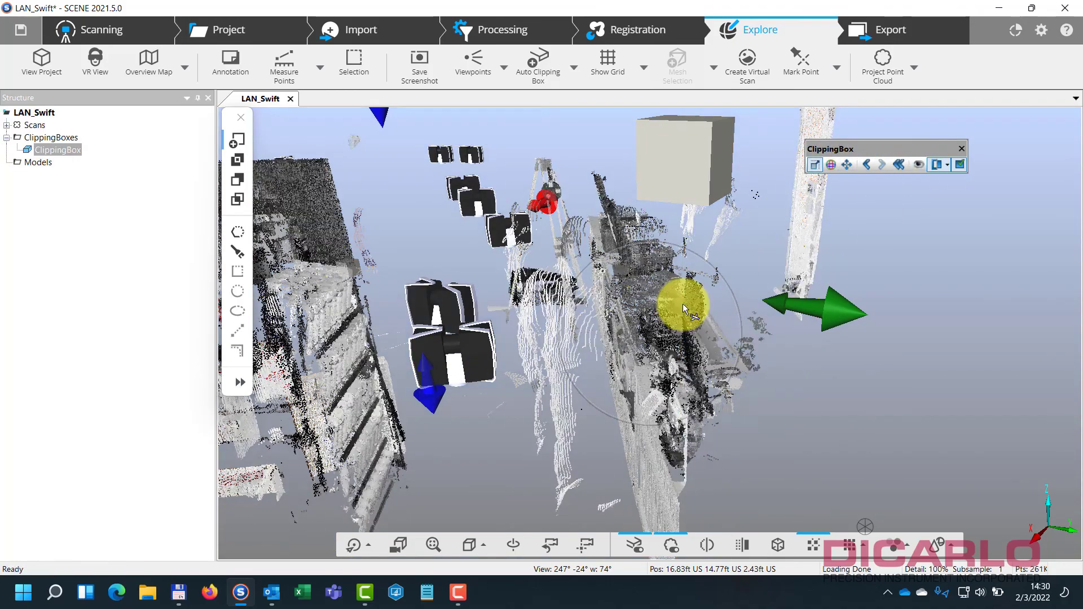
Step: Enclose the stray points of the person beside the long counter in a polygon selection and delete them
{"action": "left_click_drag", "start_coordinate": [656, 304], "coordinate": [629, 331]}
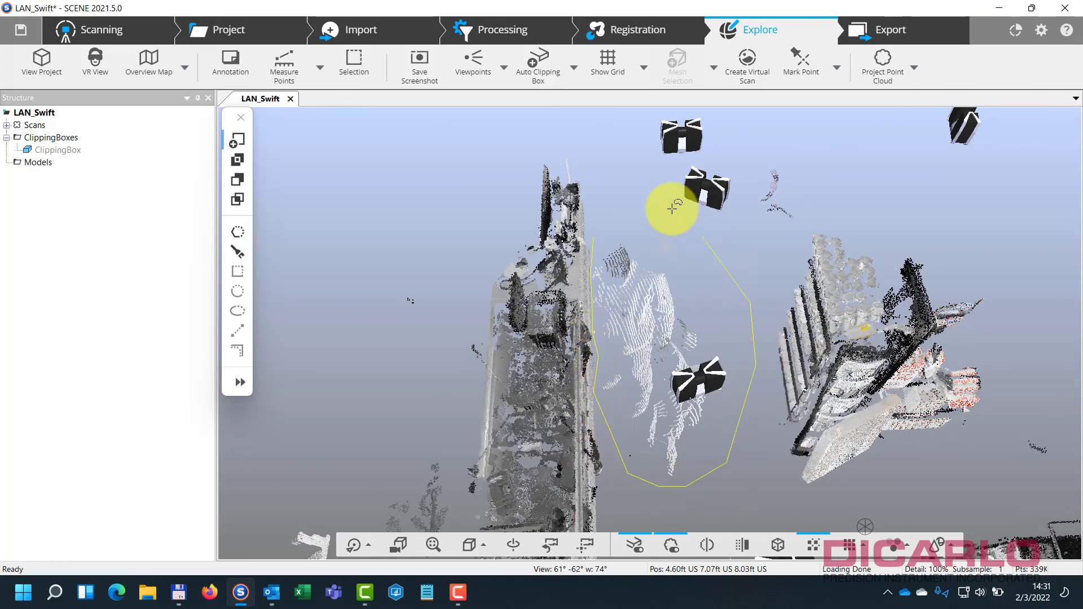
{"action": "left_click", "coordinate": [591, 230]}
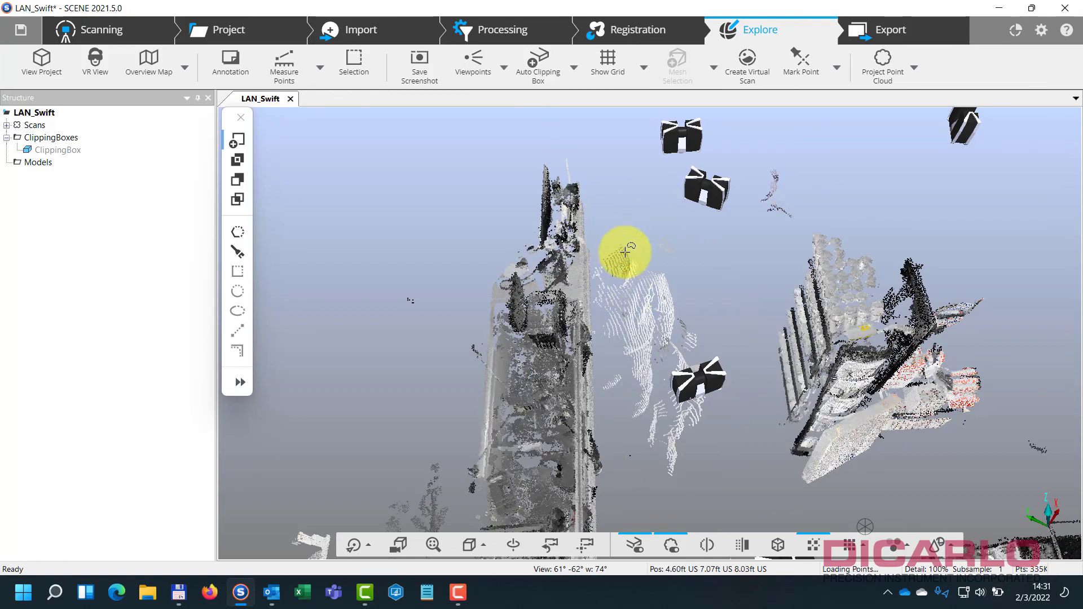
{"action": "right_click", "coordinate": [636, 305]}
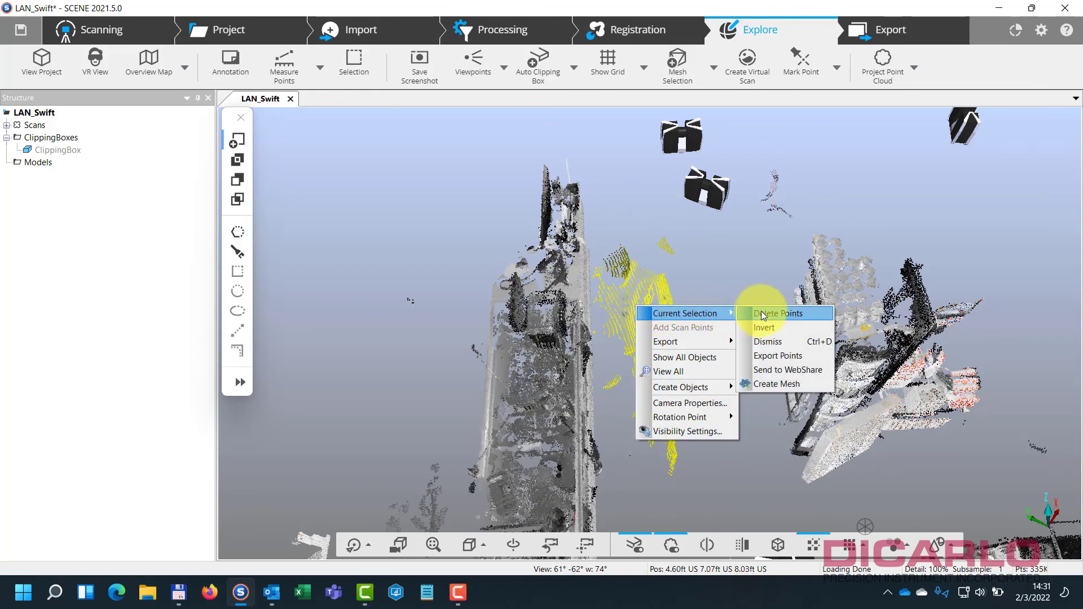
{"action": "left_click", "coordinate": [761, 314]}
Step: Select the clipping box and deactivate its clipping to inspect the full scan for the remaining person near the counter
{"action": "left_click_drag", "start_coordinate": [689, 314], "coordinate": [361, 319]}
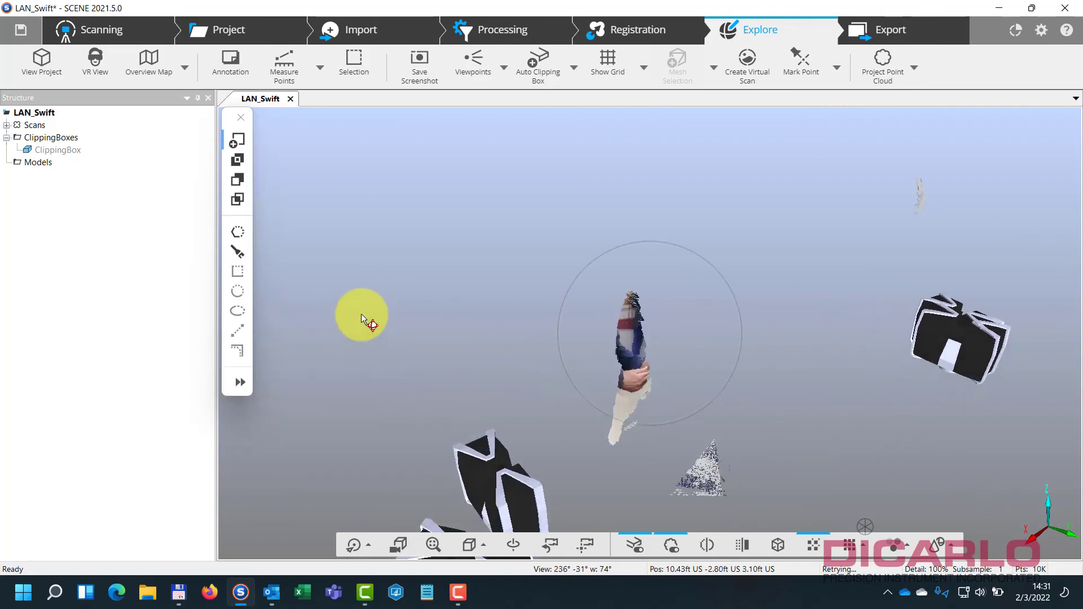
{"action": "left_click", "coordinate": [72, 152]}
{"action": "left_click", "coordinate": [960, 165]}
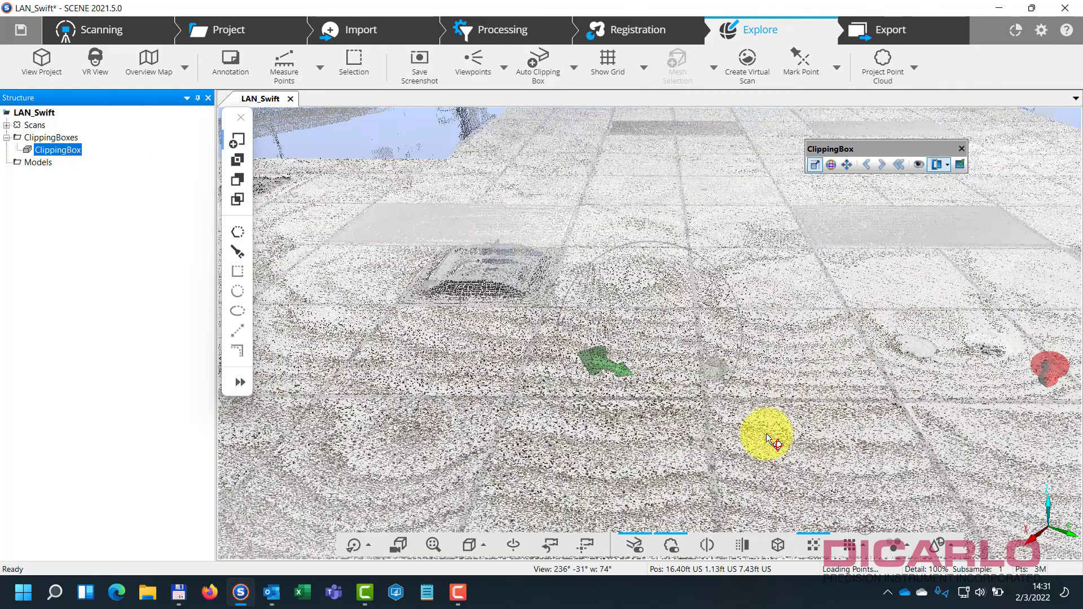
{"action": "left_click_drag", "start_coordinate": [766, 436], "coordinate": [865, 397]}
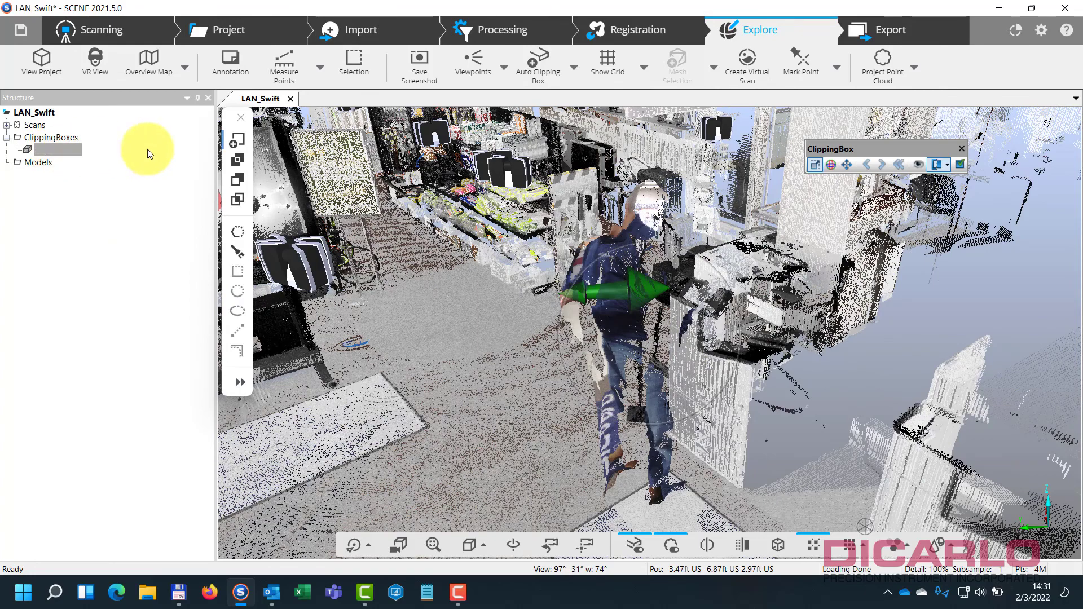
Step: Reactivate the clipping and show the clipping box's outline
{"action": "left_click", "coordinate": [961, 165]}
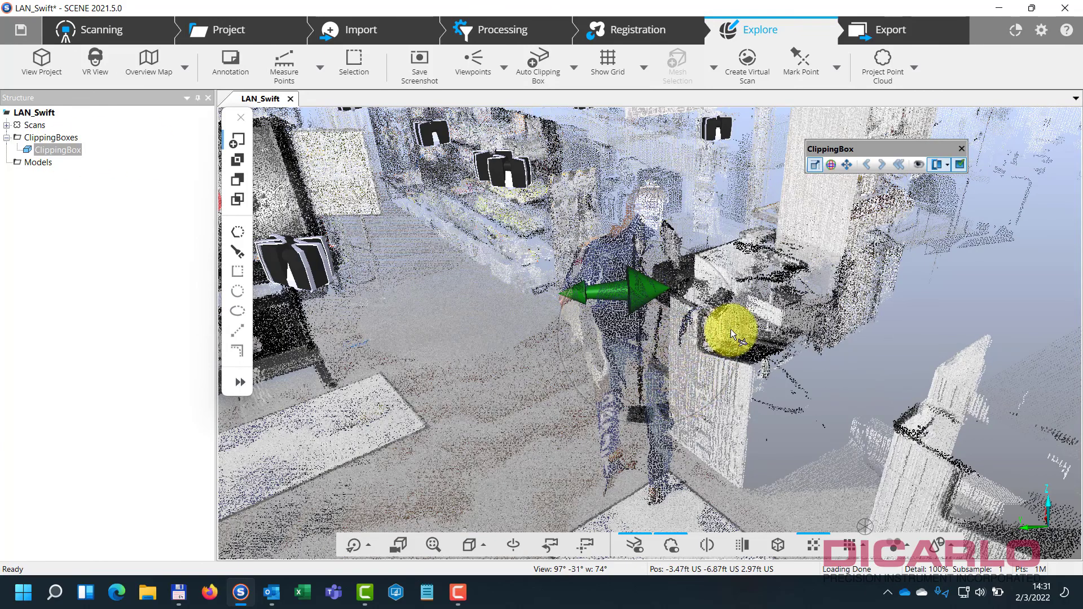
{"action": "left_click_drag", "start_coordinate": [731, 329], "coordinate": [683, 314]}
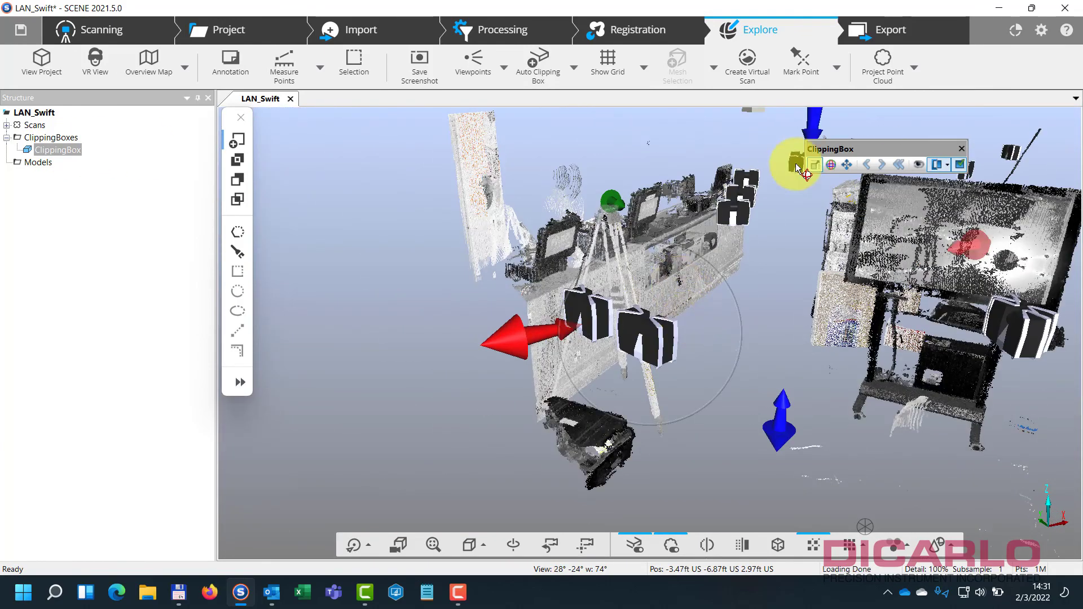
{"action": "left_click", "coordinate": [923, 164]}
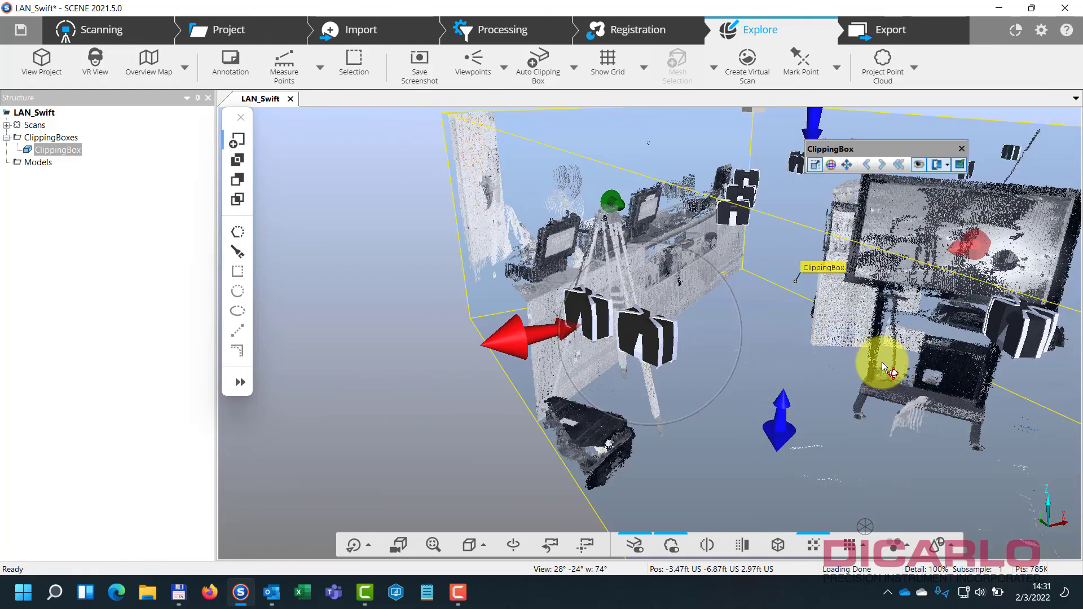
Step: Raise the clipping box's lower face slightly to cut off the floor beneath the standing person
{"action": "left_click_drag", "start_coordinate": [884, 367], "coordinate": [999, 346]}
{"action": "left_click_drag", "start_coordinate": [884, 284], "coordinate": [1018, 269]}
{"action": "left_click", "coordinate": [777, 375]}
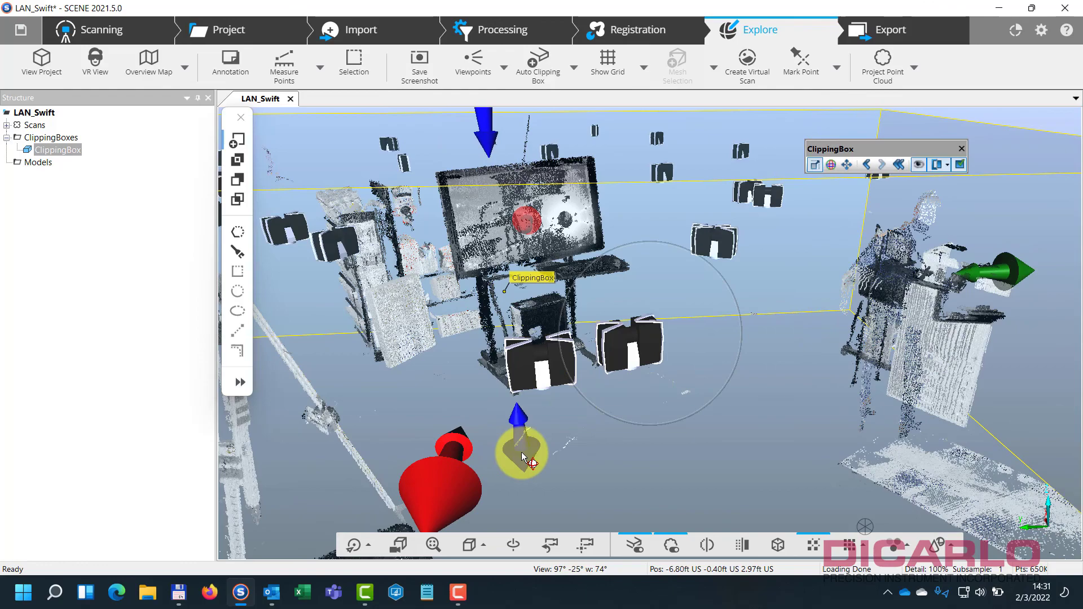
{"action": "left_click_drag", "start_coordinate": [522, 456], "coordinate": [521, 451]}
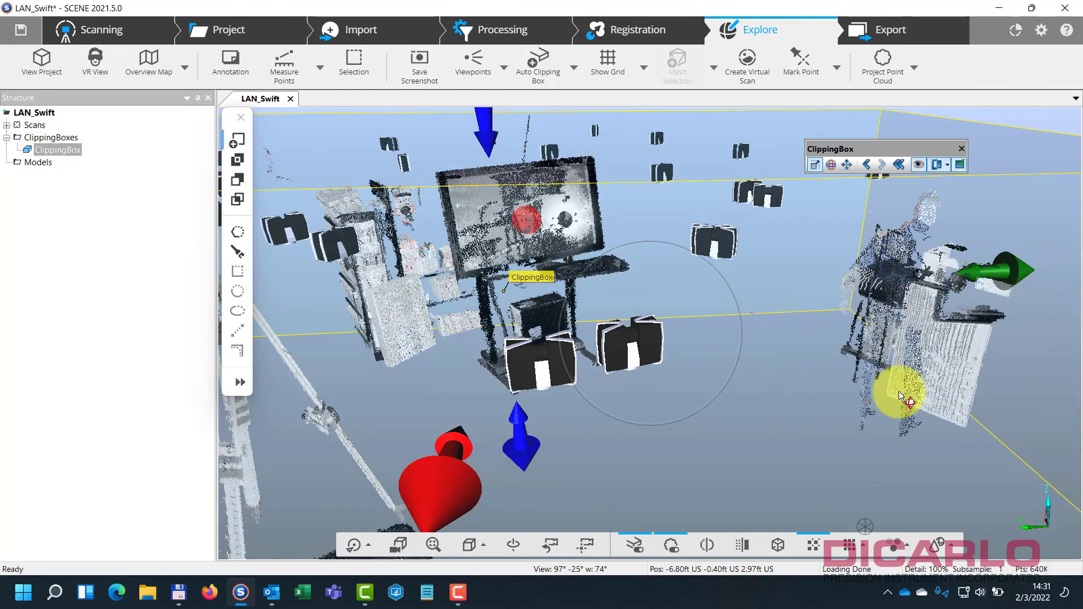
Step: Hide the clipping box's outline, enclose the person beside the counter in a polygon selection from above, and delete those points
{"action": "left_click_drag", "start_coordinate": [697, 321], "coordinate": [934, 182]}
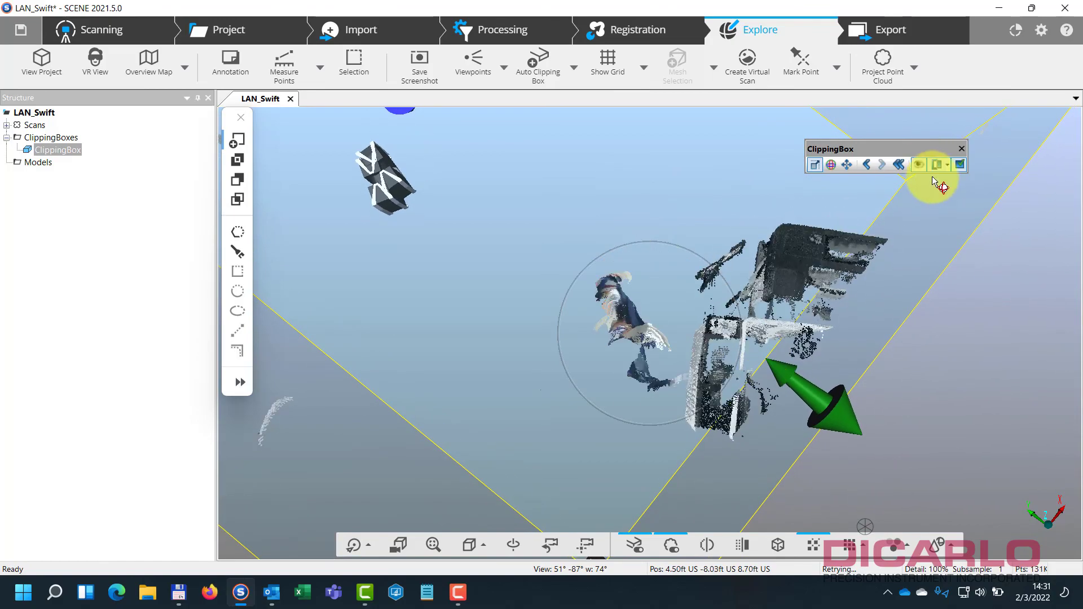
{"action": "left_click", "coordinate": [920, 169]}
{"action": "left_click_drag", "start_coordinate": [907, 372], "coordinate": [678, 316]}
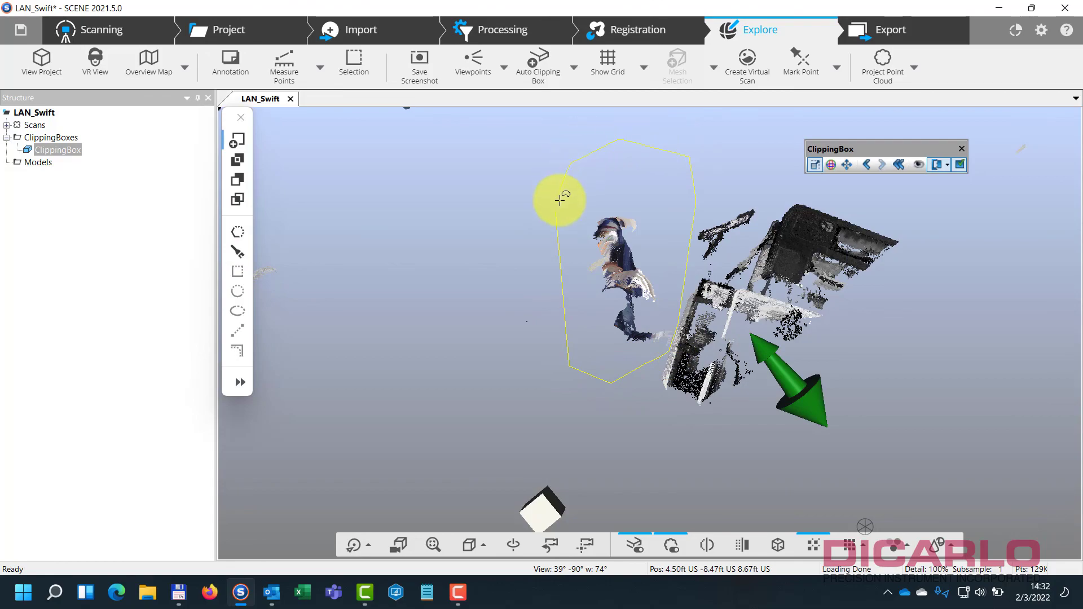
{"action": "right_click", "coordinate": [611, 268]}
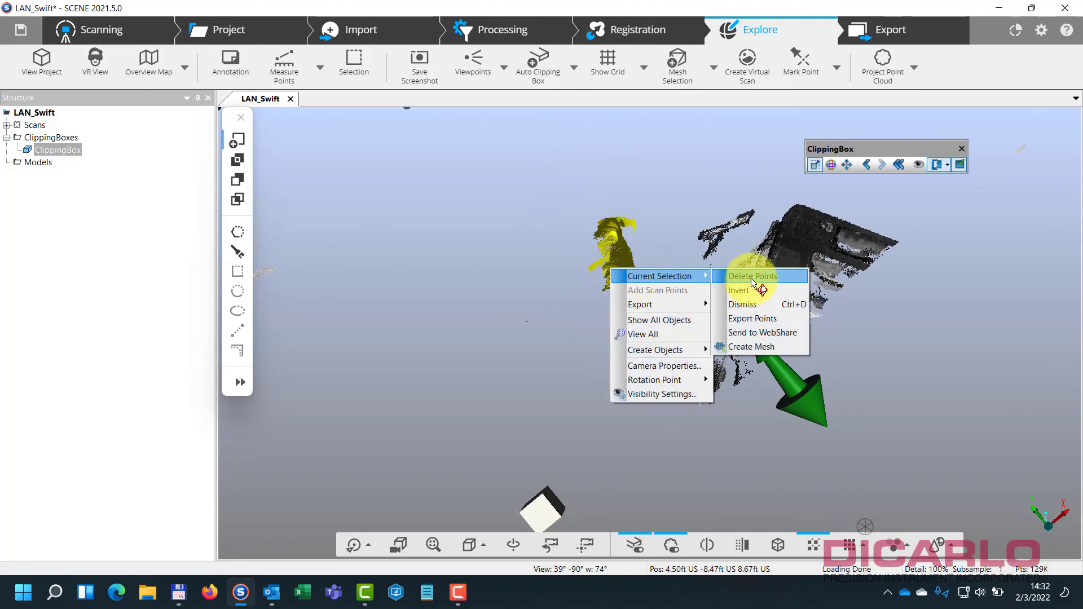
{"action": "left_click", "coordinate": [754, 277]}
Step: Deactivate the clipping to examine the cleaned room around the tripod, display stand and counter from several viewpoints
{"action": "left_click_drag", "start_coordinate": [753, 276], "coordinate": [931, 181]}
{"action": "left_click", "coordinate": [960, 165]}
{"action": "left_click", "coordinate": [715, 347]}
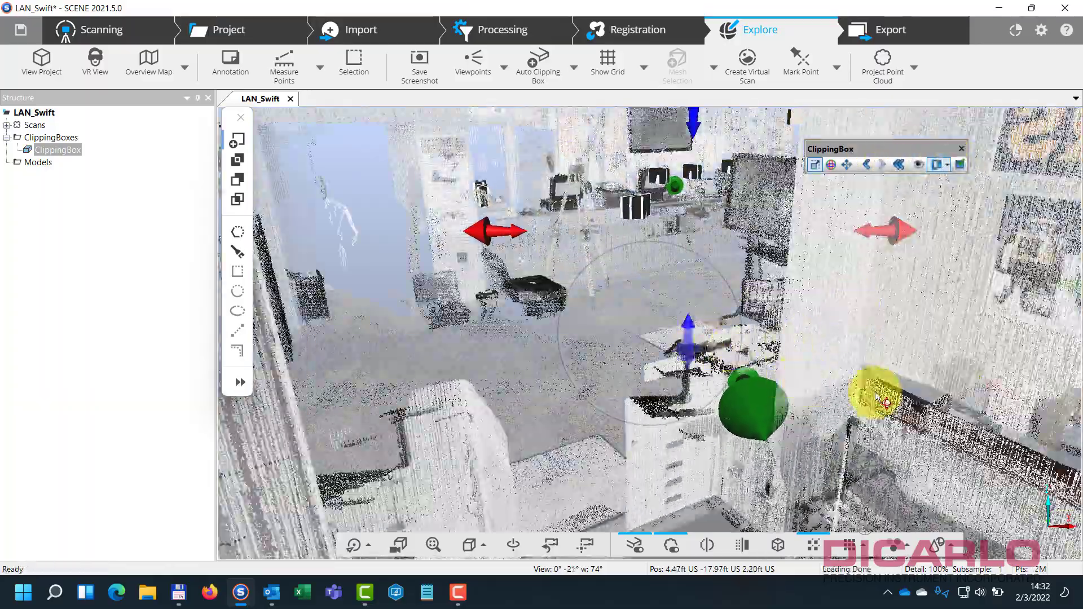
{"action": "left_click_drag", "start_coordinate": [877, 396], "coordinate": [762, 339]}
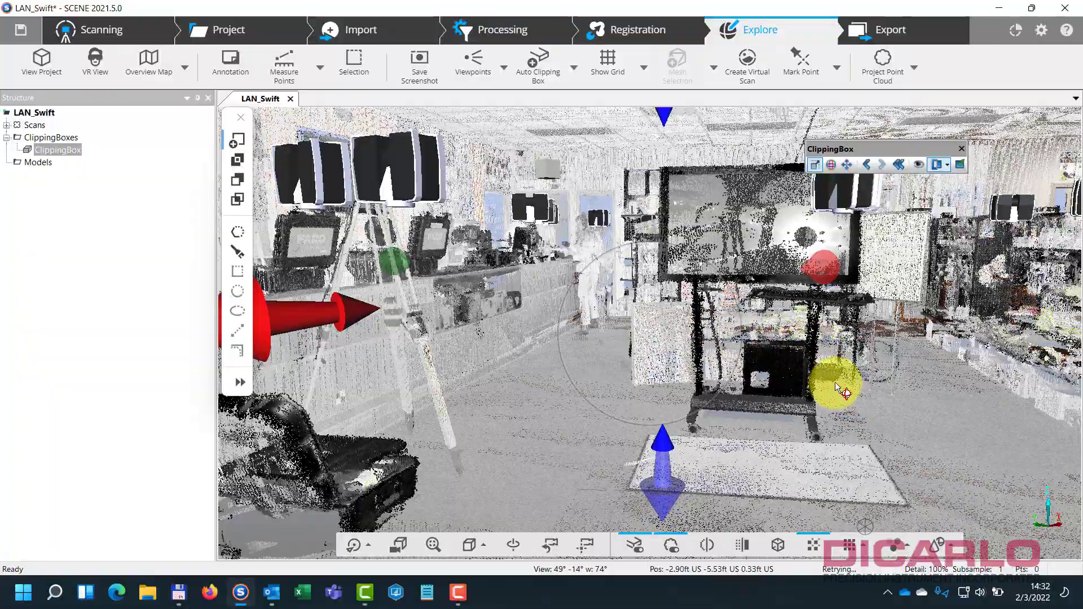
{"action": "left_click_drag", "start_coordinate": [837, 385], "coordinate": [533, 357]}
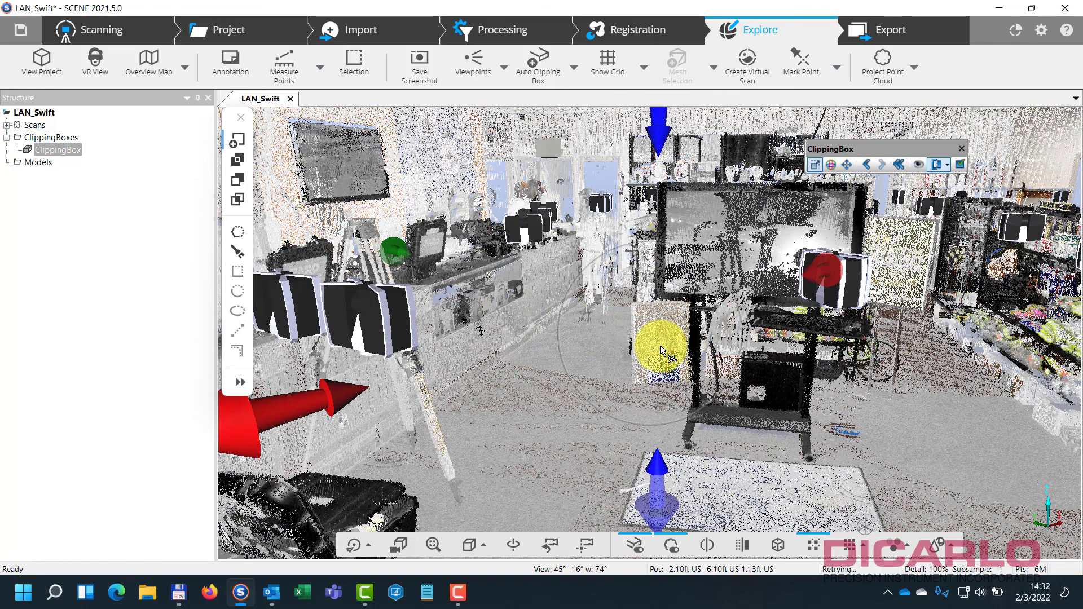
{"action": "left_click_drag", "start_coordinate": [660, 346], "coordinate": [240, 276]}
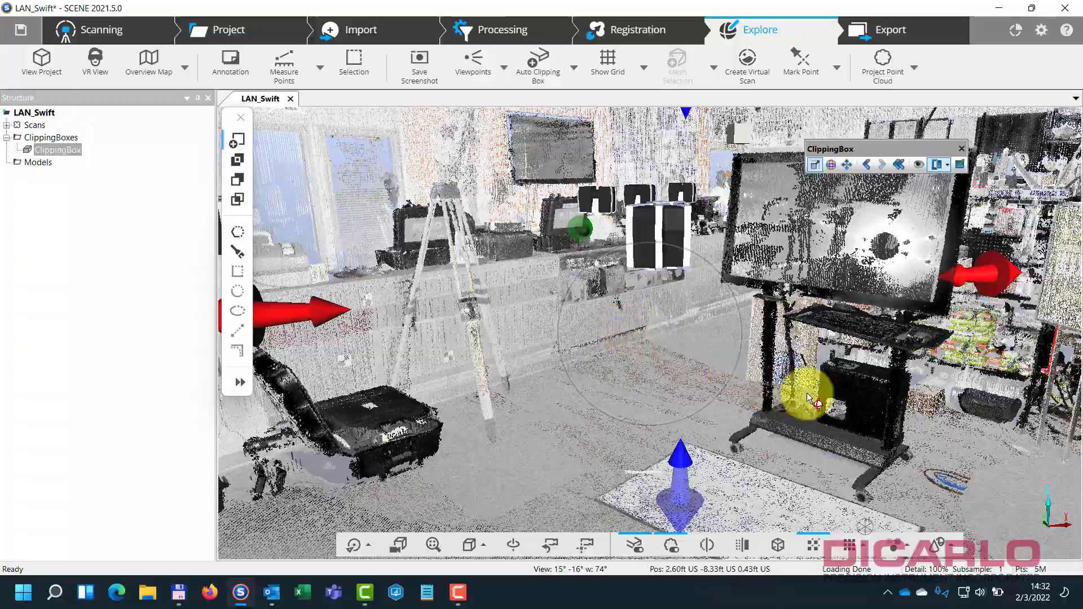
{"action": "left_click_drag", "start_coordinate": [810, 397], "coordinate": [817, 374]}
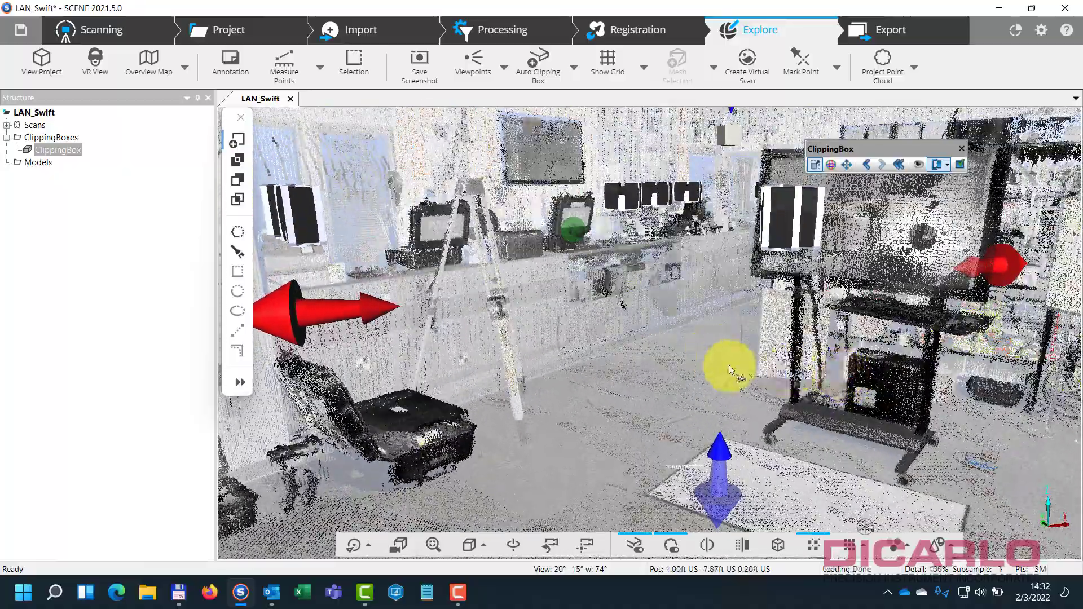